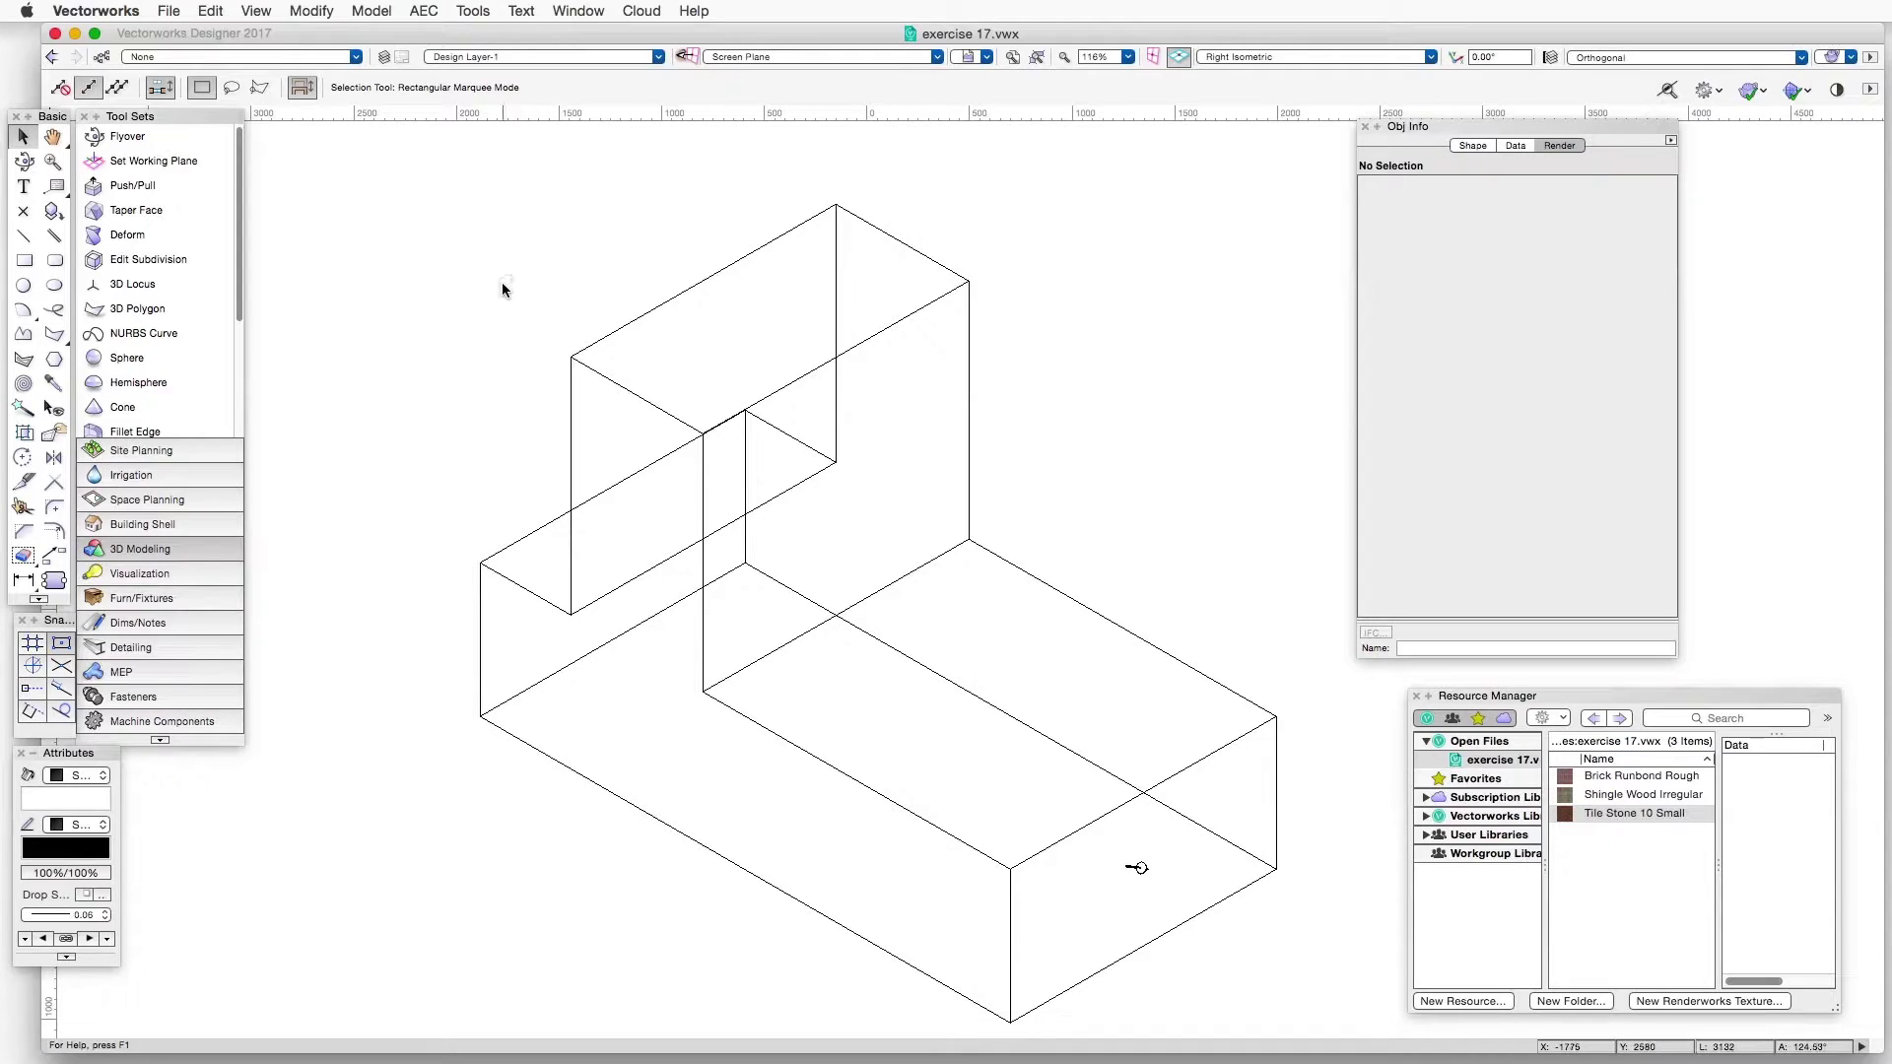
- Enable the use of textures in the OpenGL rendering options
{"action": "left_click", "coordinate": [271, 14]}
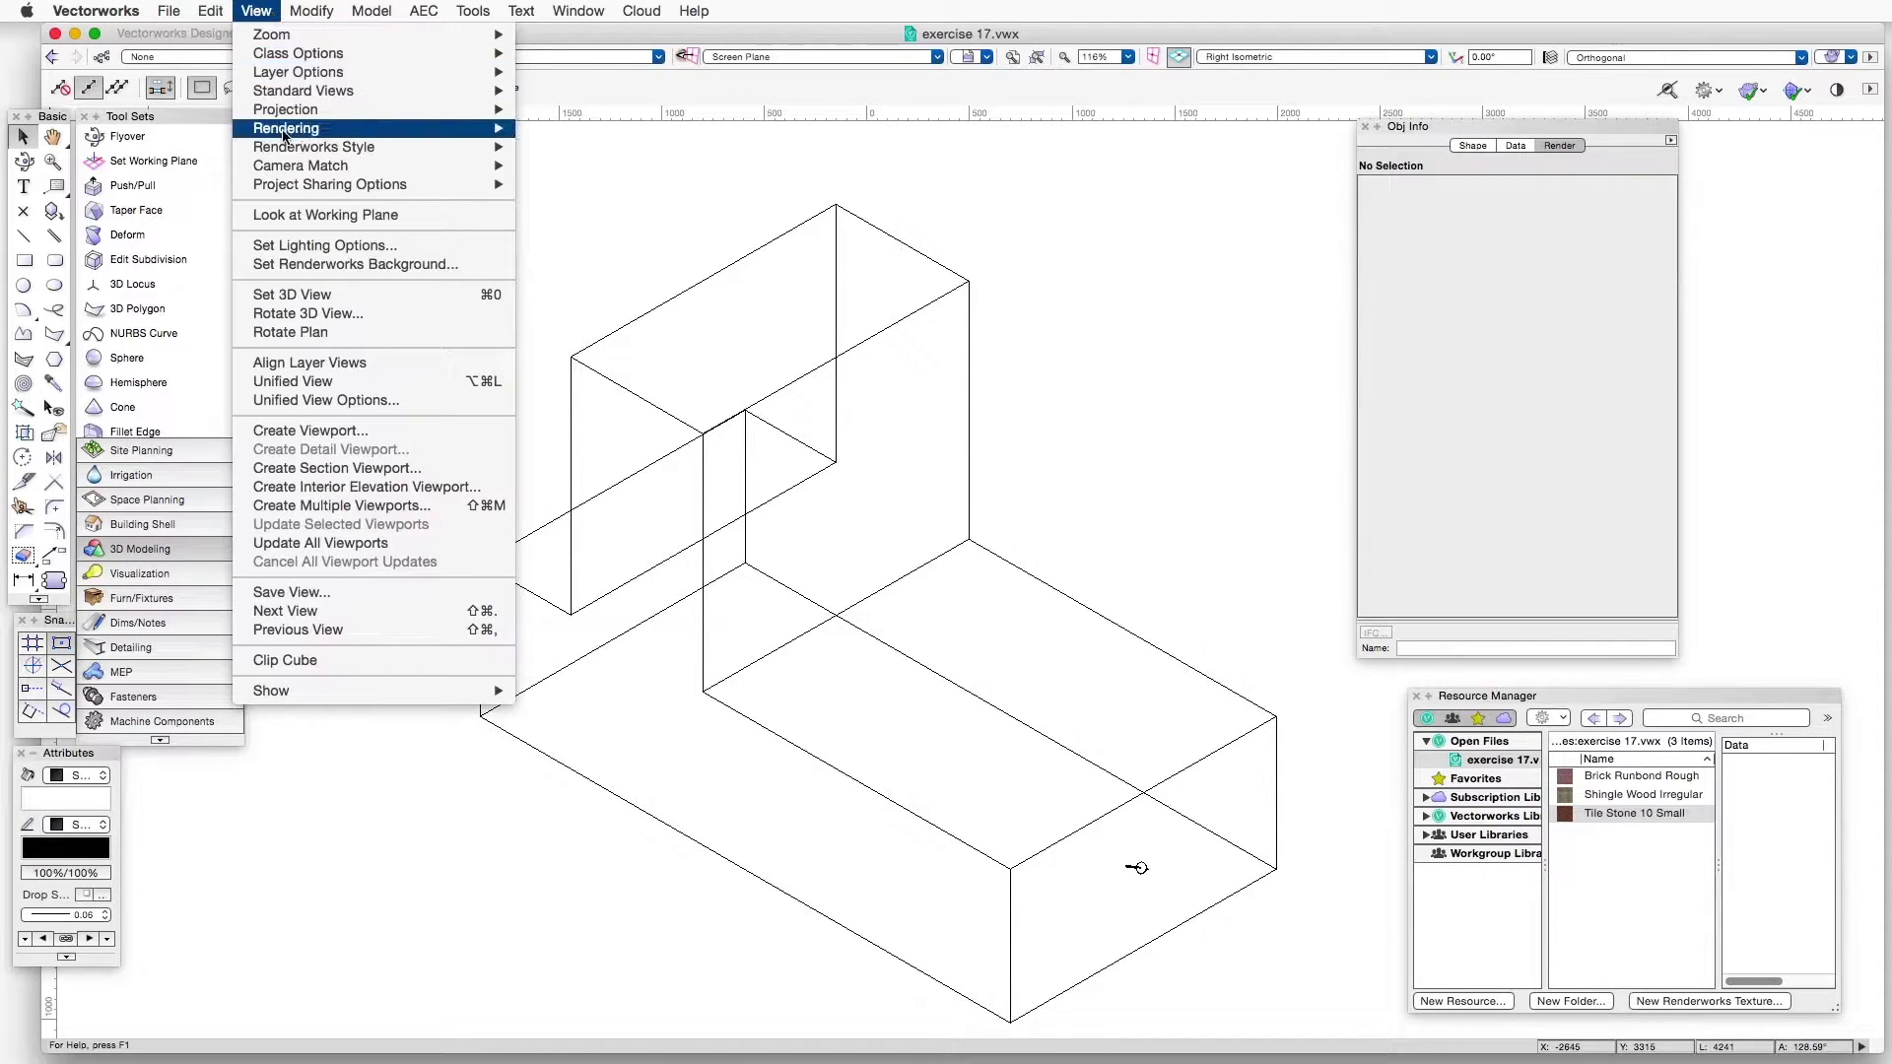
{"action": "mouse_move", "coordinate": [443, 128]}
{"action": "left_click", "coordinate": [631, 245]}
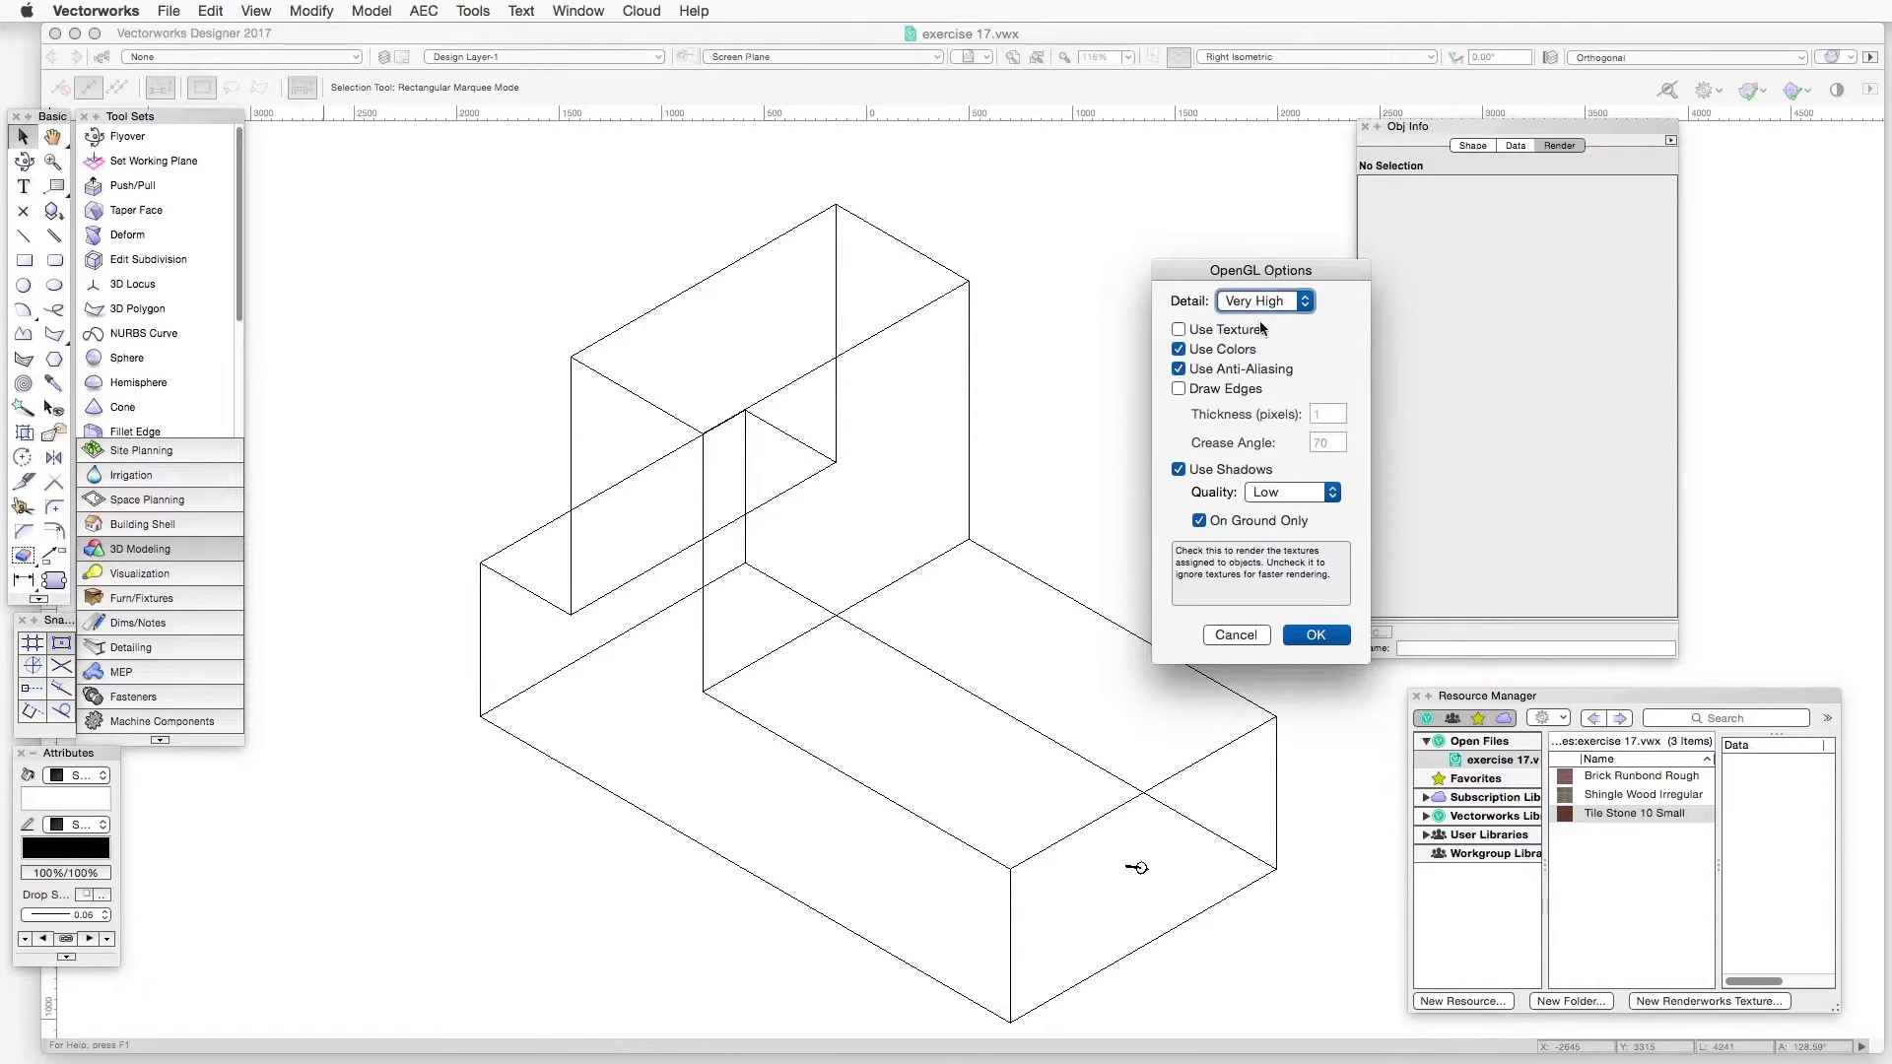
{"action": "left_click", "coordinate": [1228, 335]}
{"action": "left_click", "coordinate": [1317, 634]}
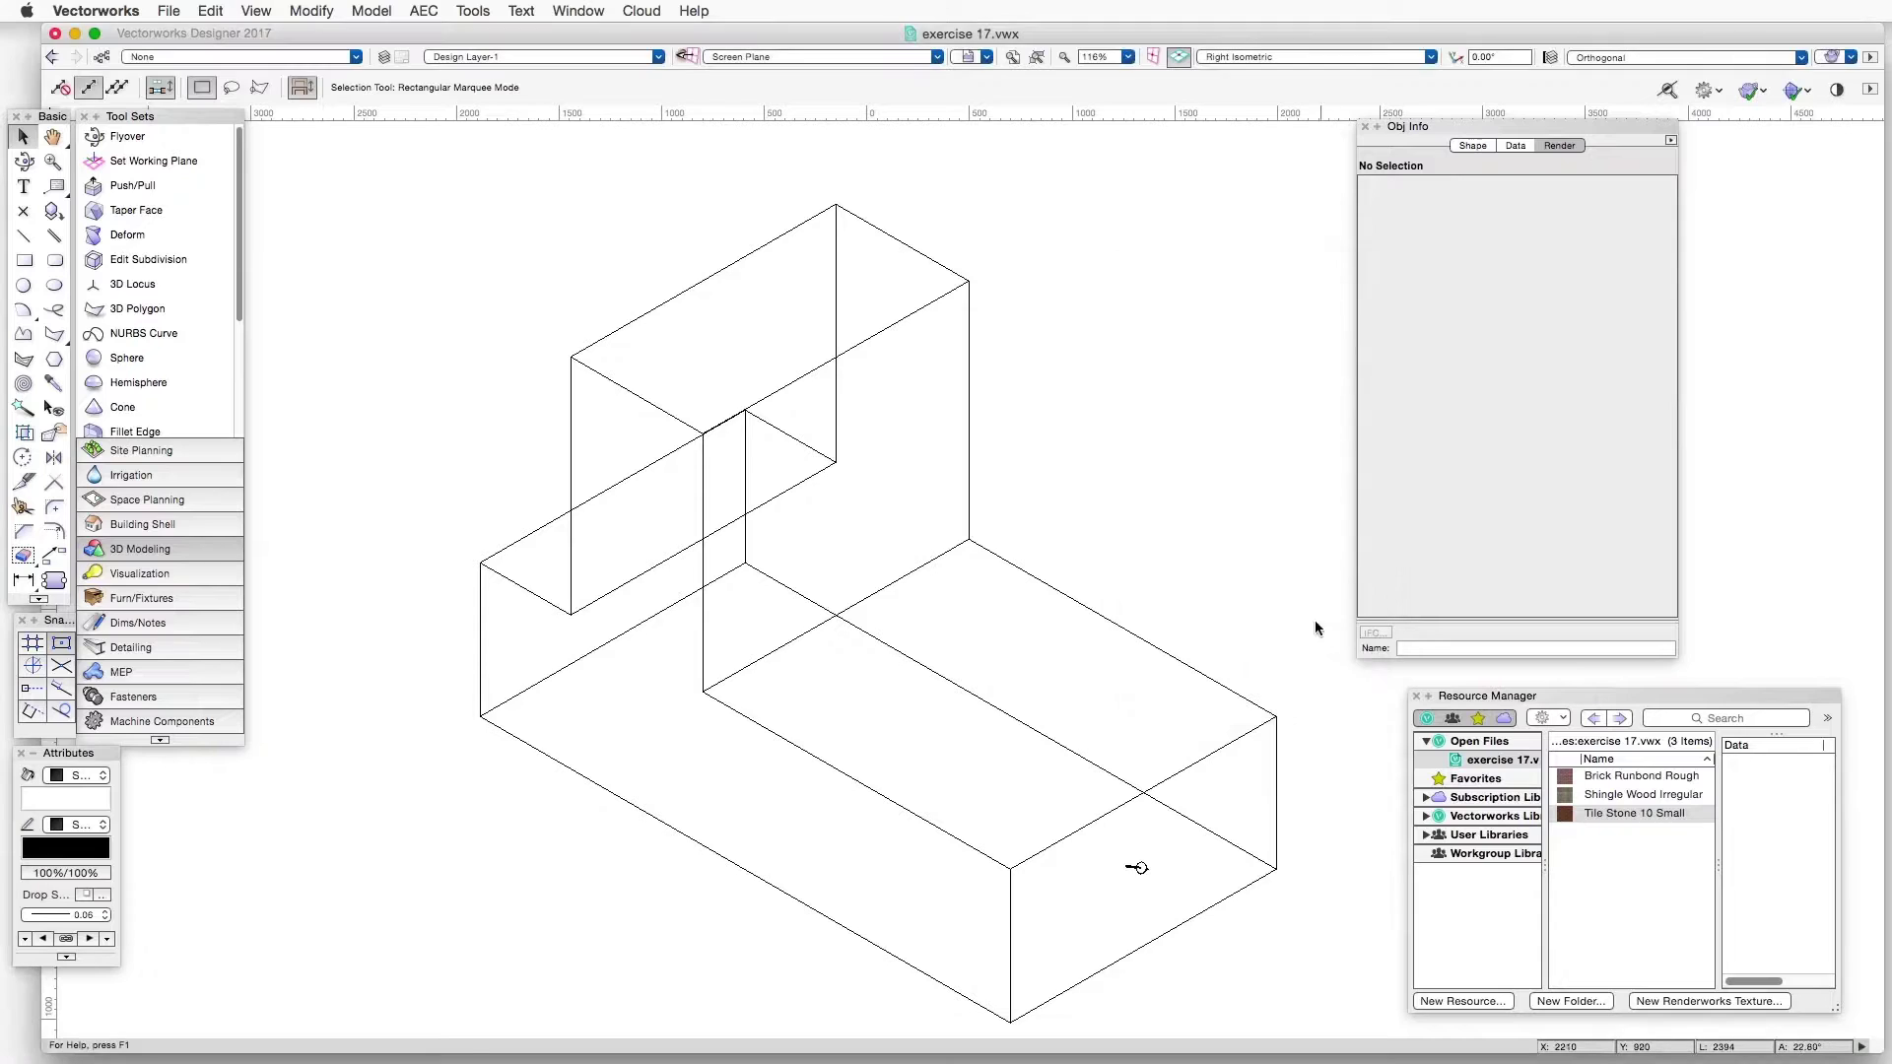
- Render the stepped solid model in OpenGL mode
{"action": "left_click", "coordinate": [258, 10]}
{"action": "mouse_move", "coordinate": [293, 133]}
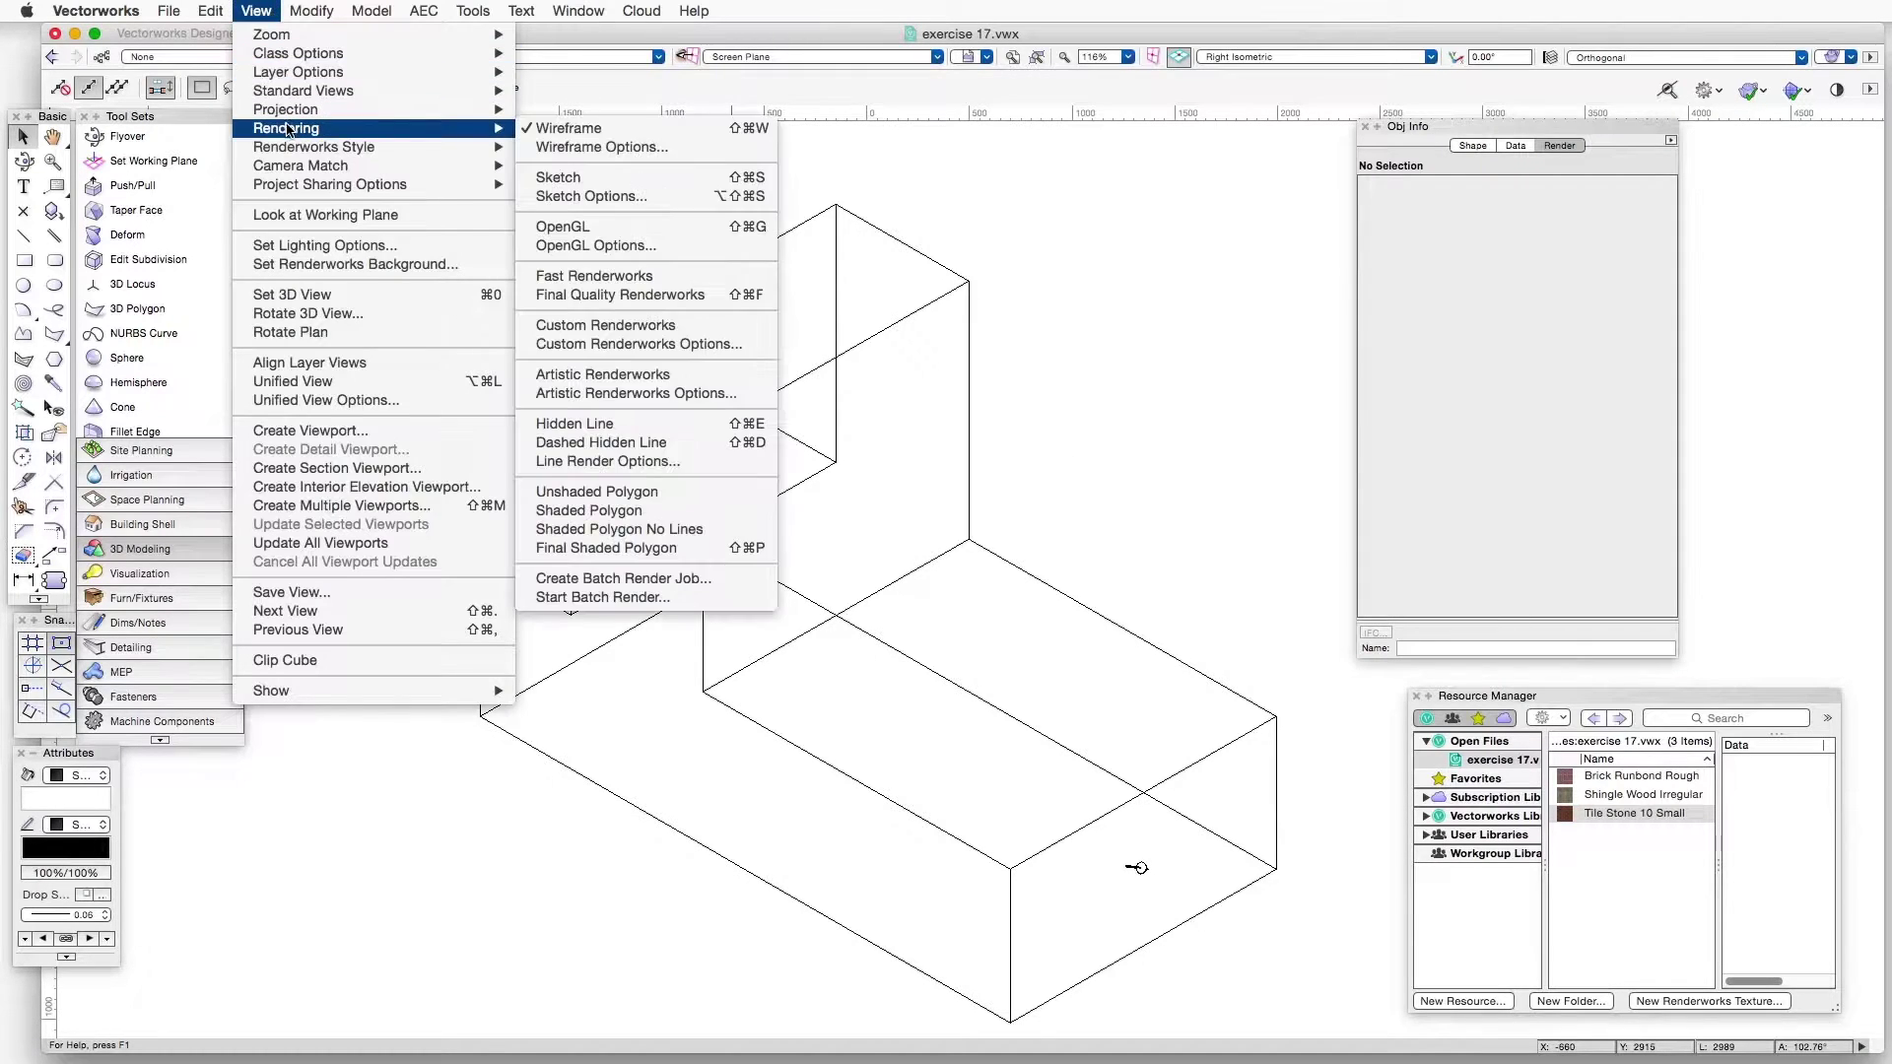
{"action": "left_click", "coordinate": [591, 227]}
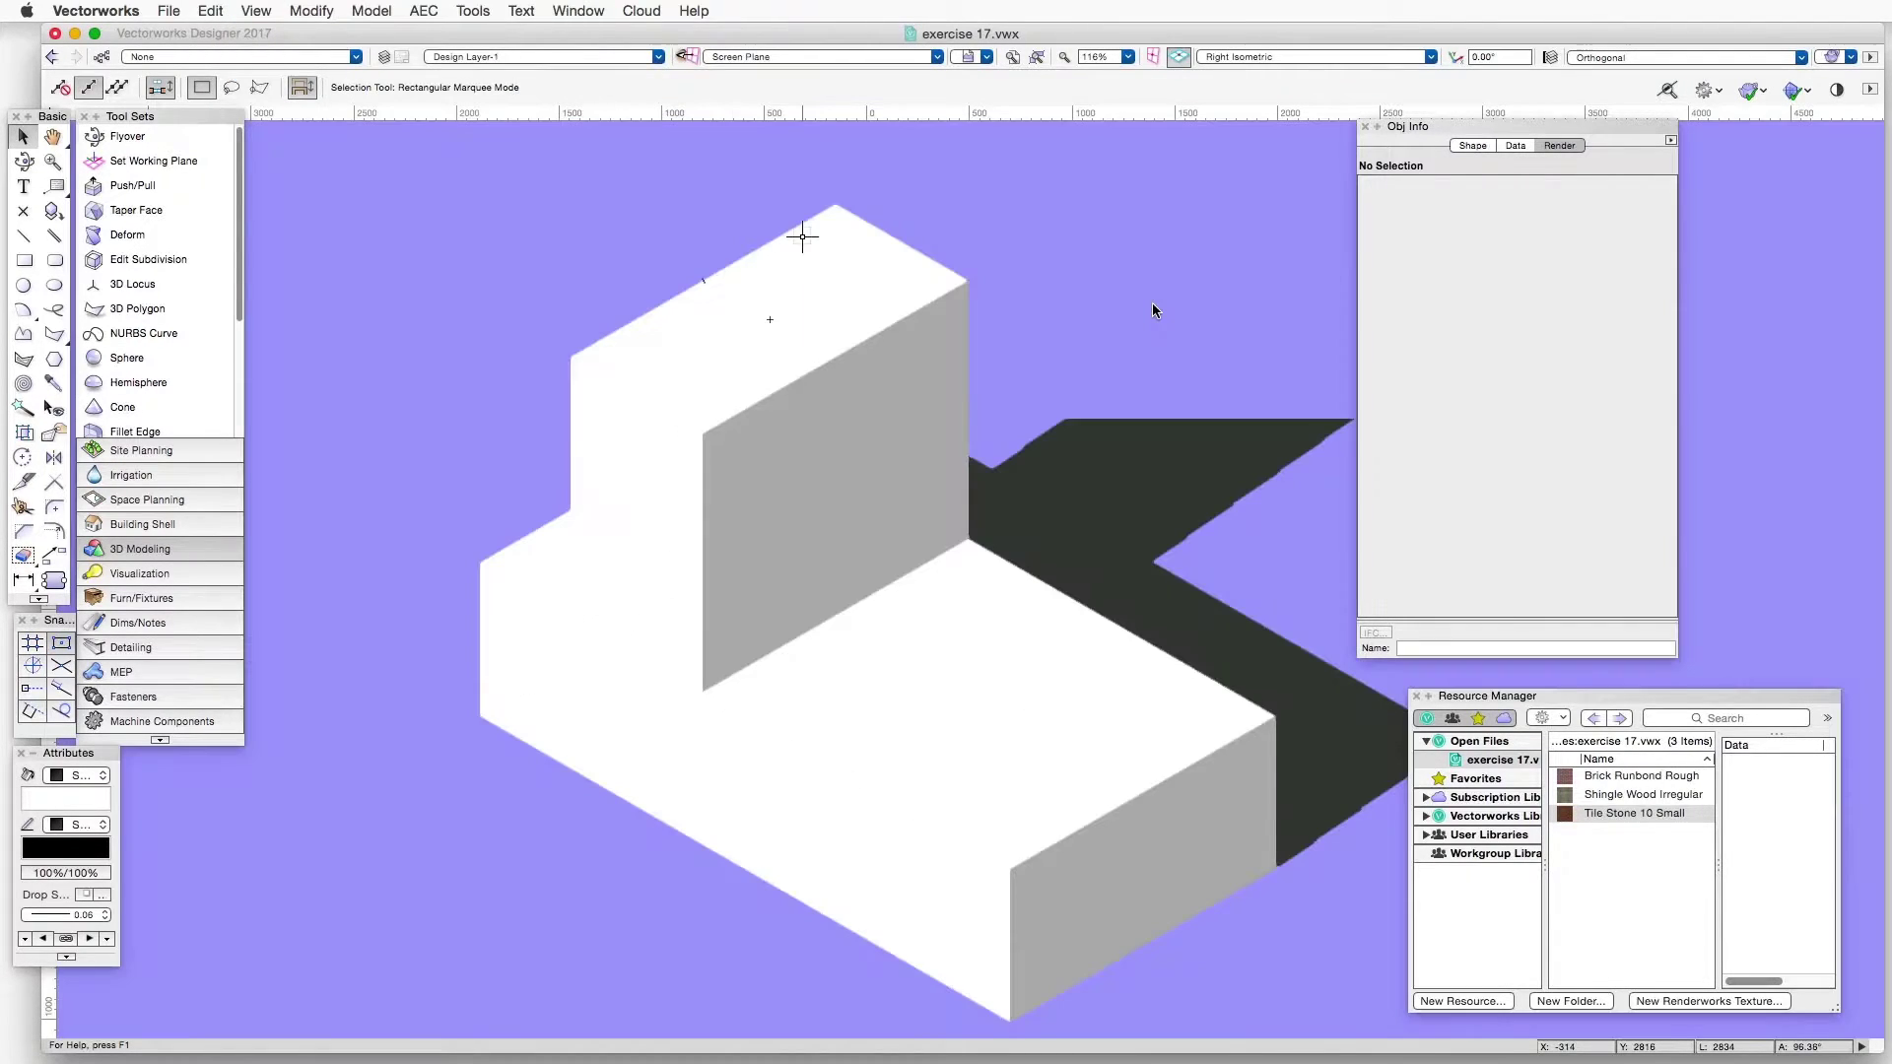
- Select the stepped solid and apply the Brick Runbond Rough texture to the overall object
{"action": "left_click", "coordinate": [851, 347]}
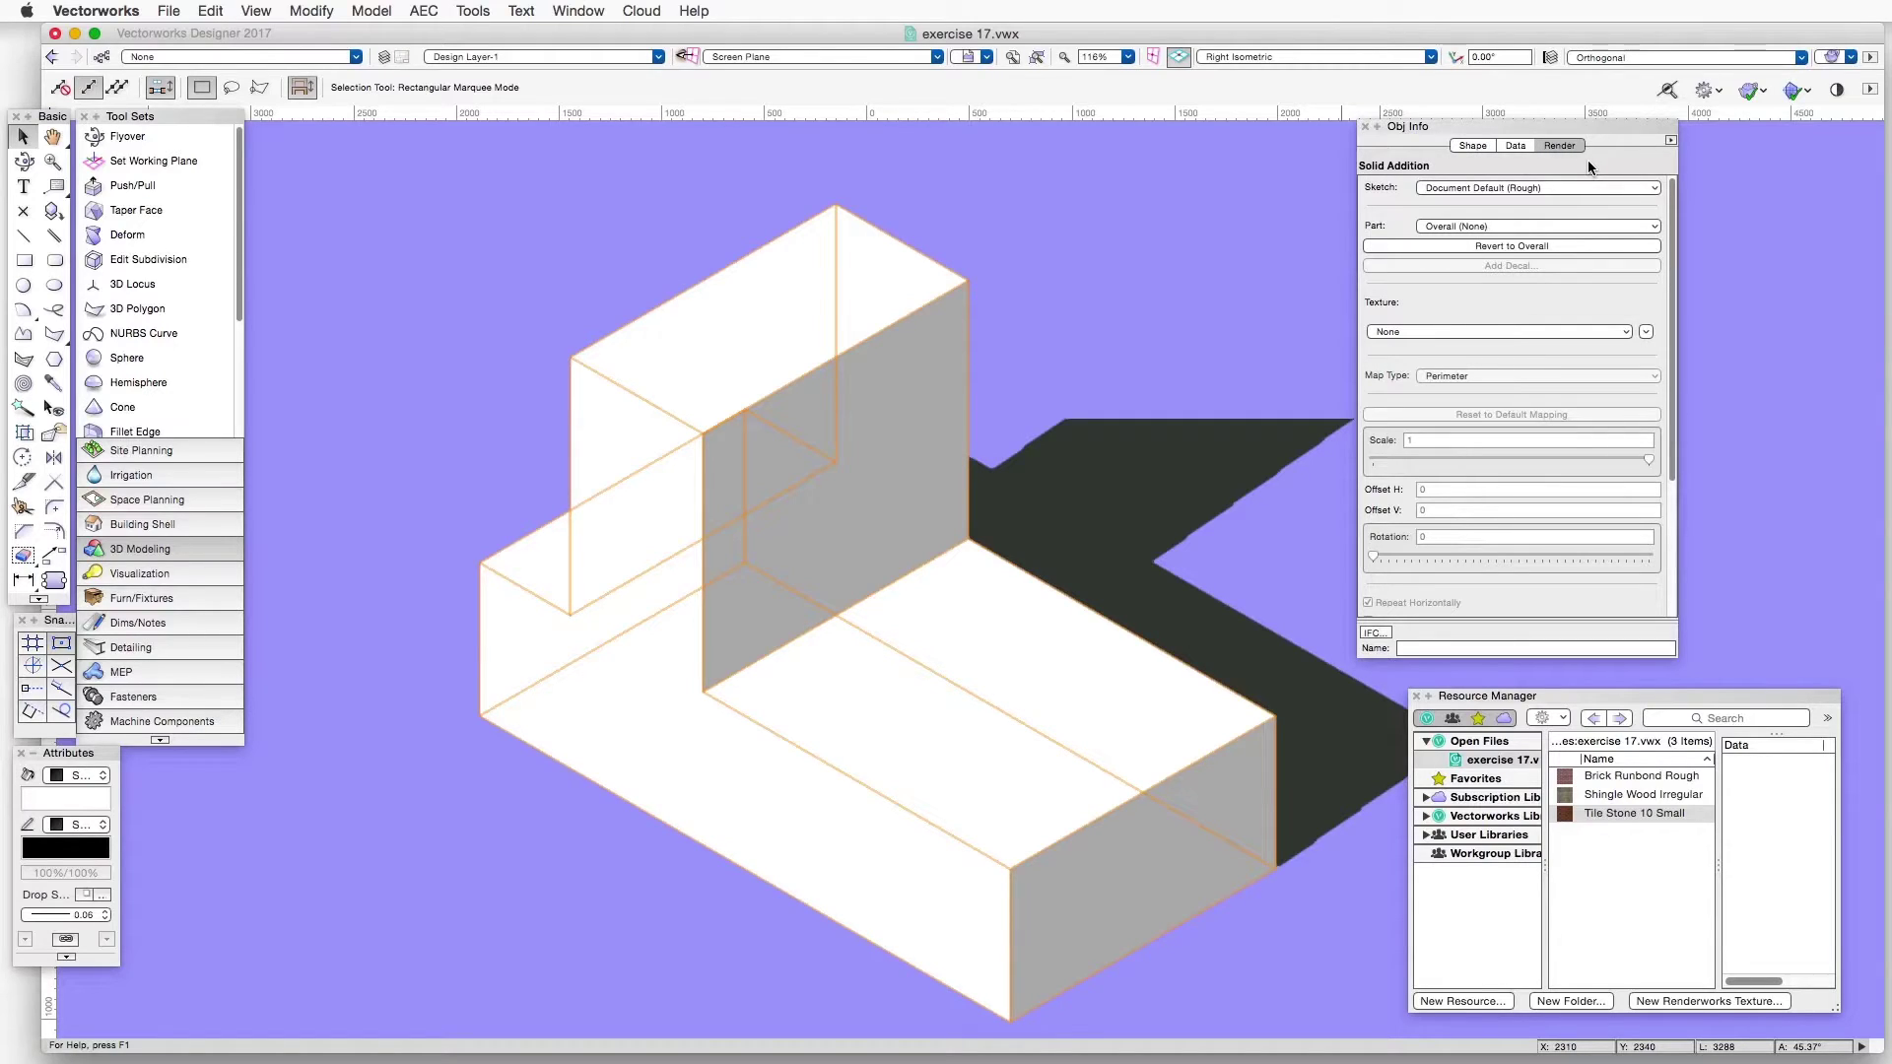
{"action": "left_click", "coordinate": [1434, 333]}
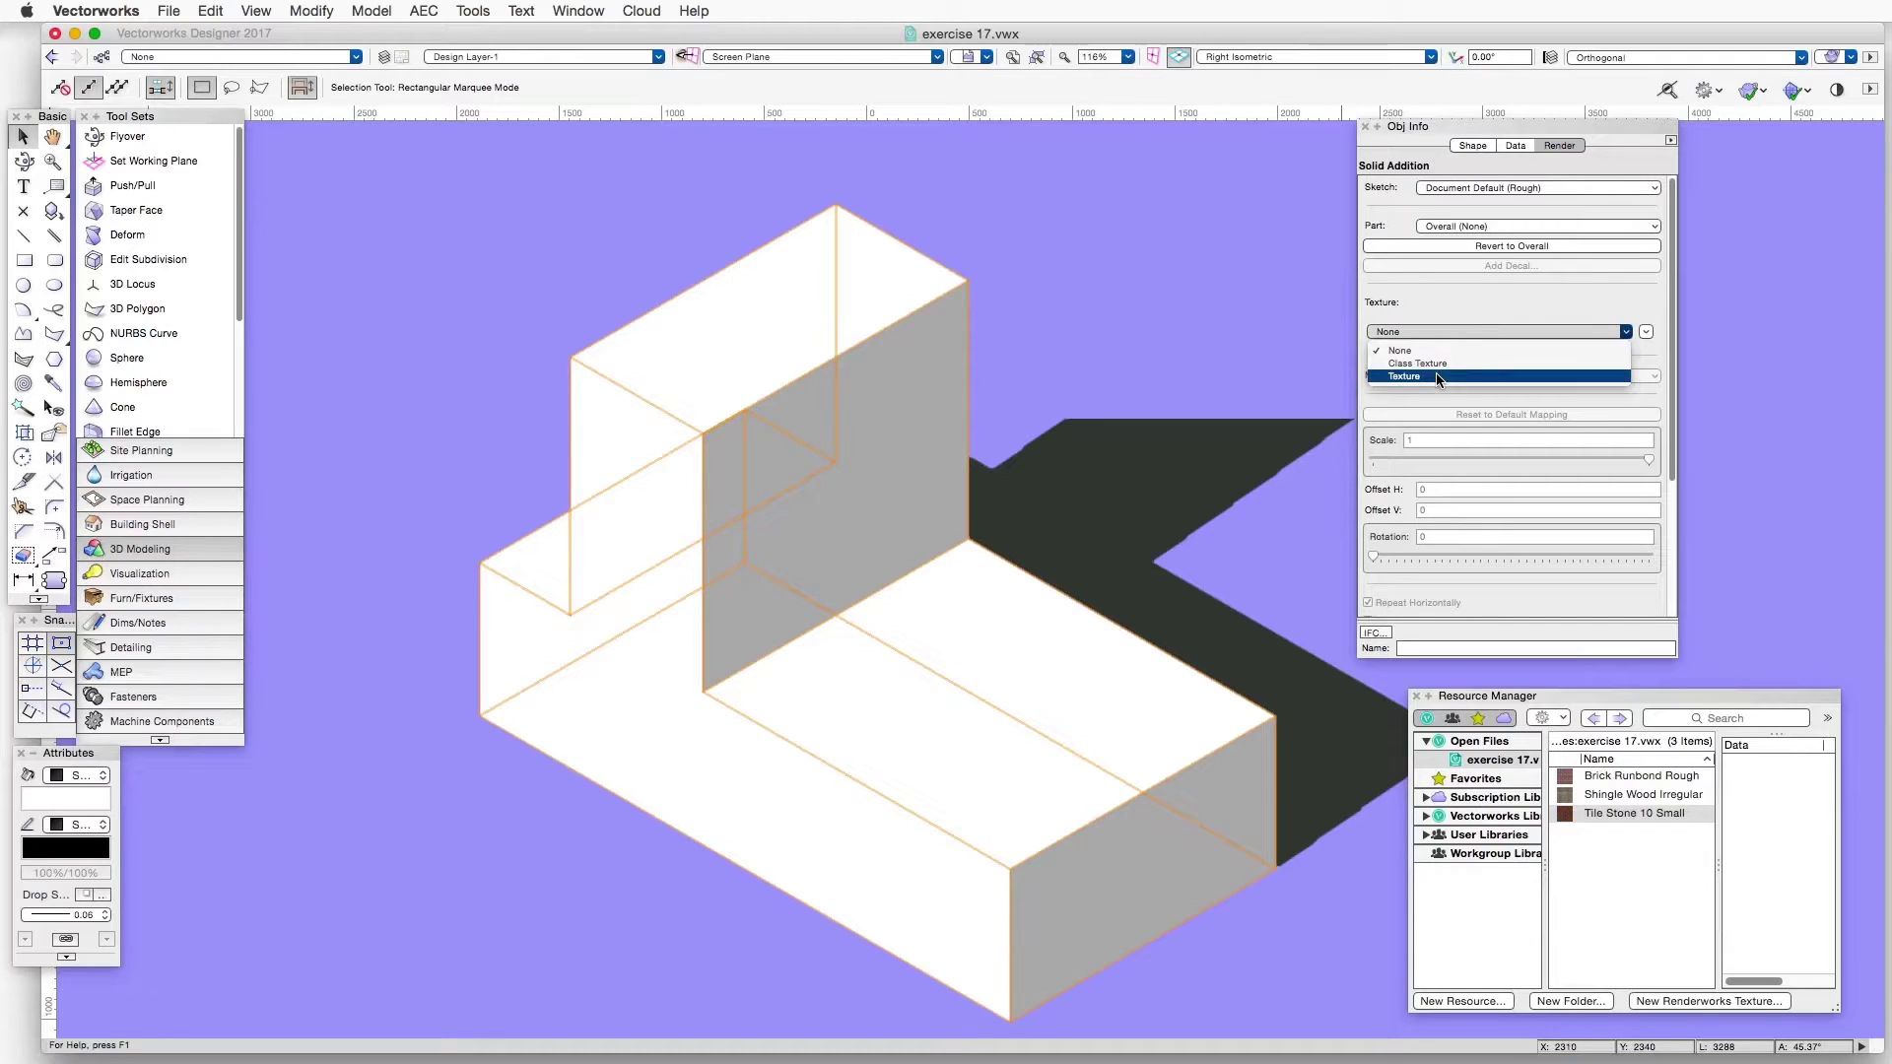
{"action": "left_click", "coordinate": [1437, 376]}
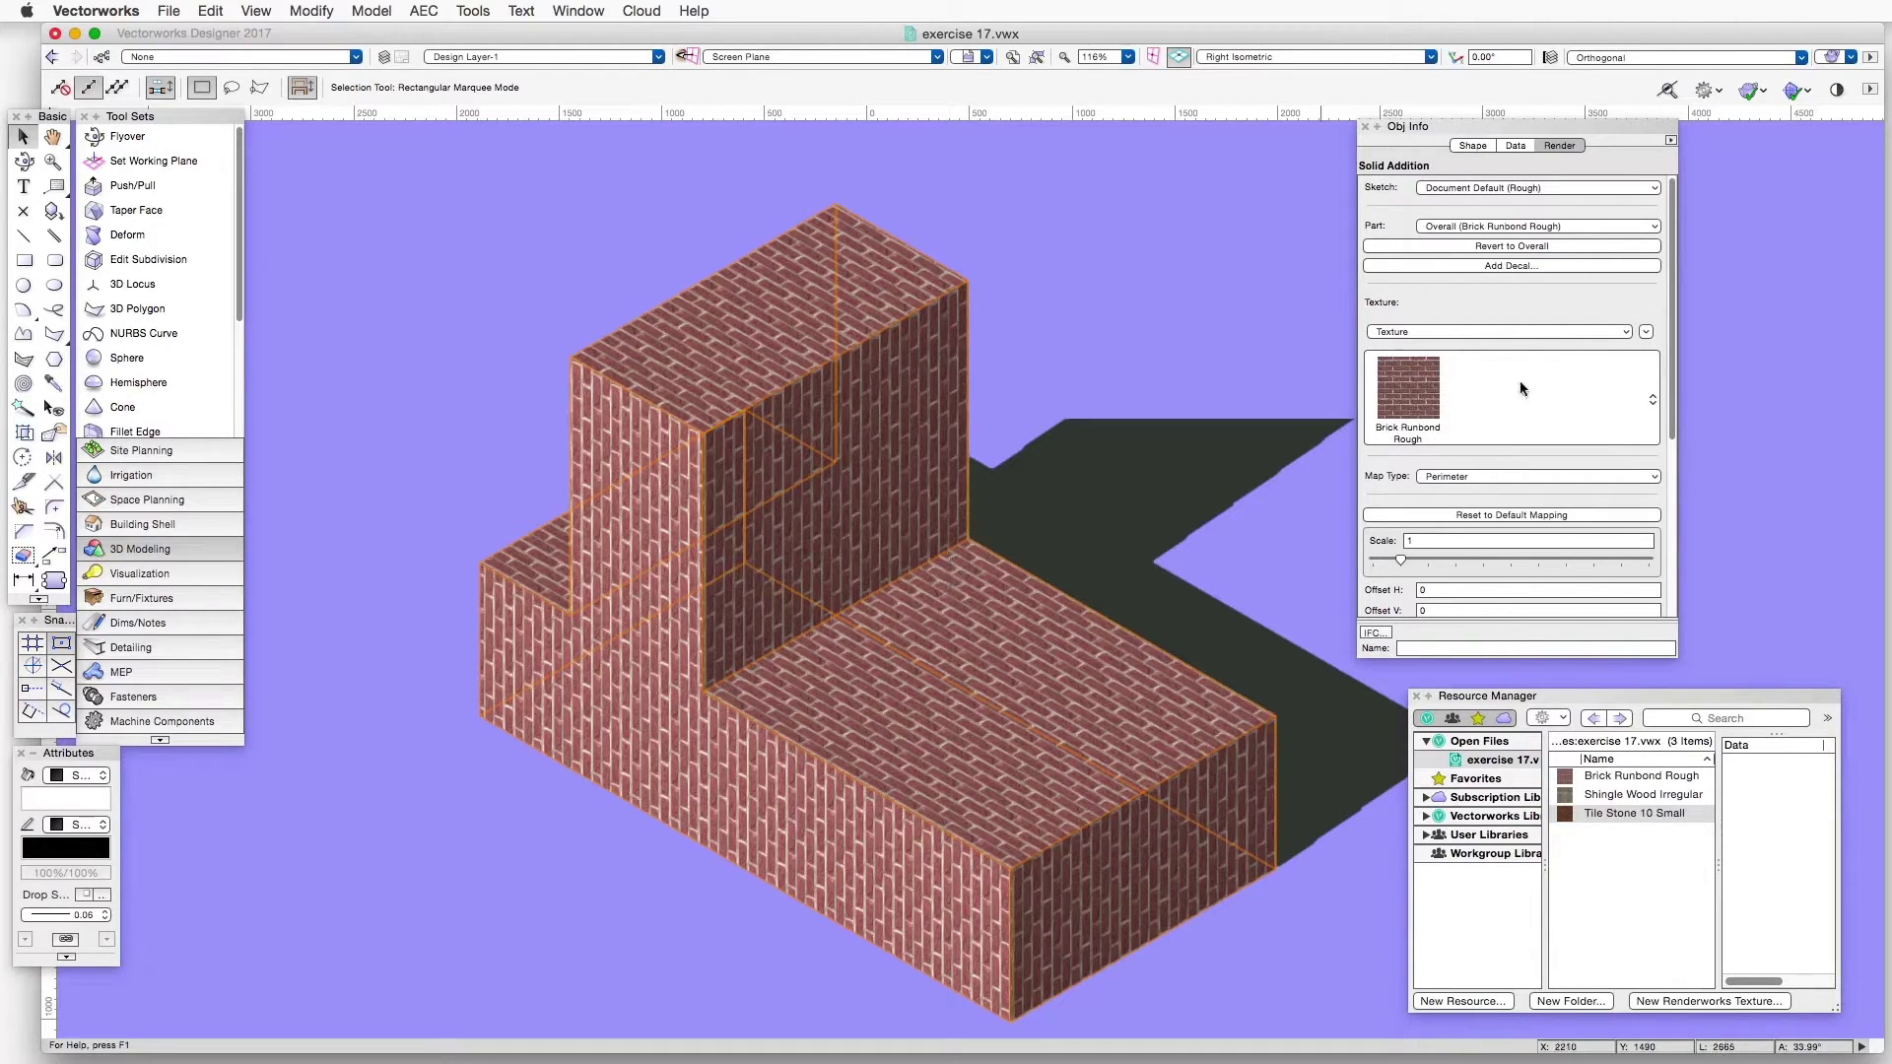
- Replace the solid's texture with Tile Stone 10 Small from the open file's resources
{"action": "left_click_drag", "start_coordinate": [1463, 128], "coordinate": [1215, 127]}
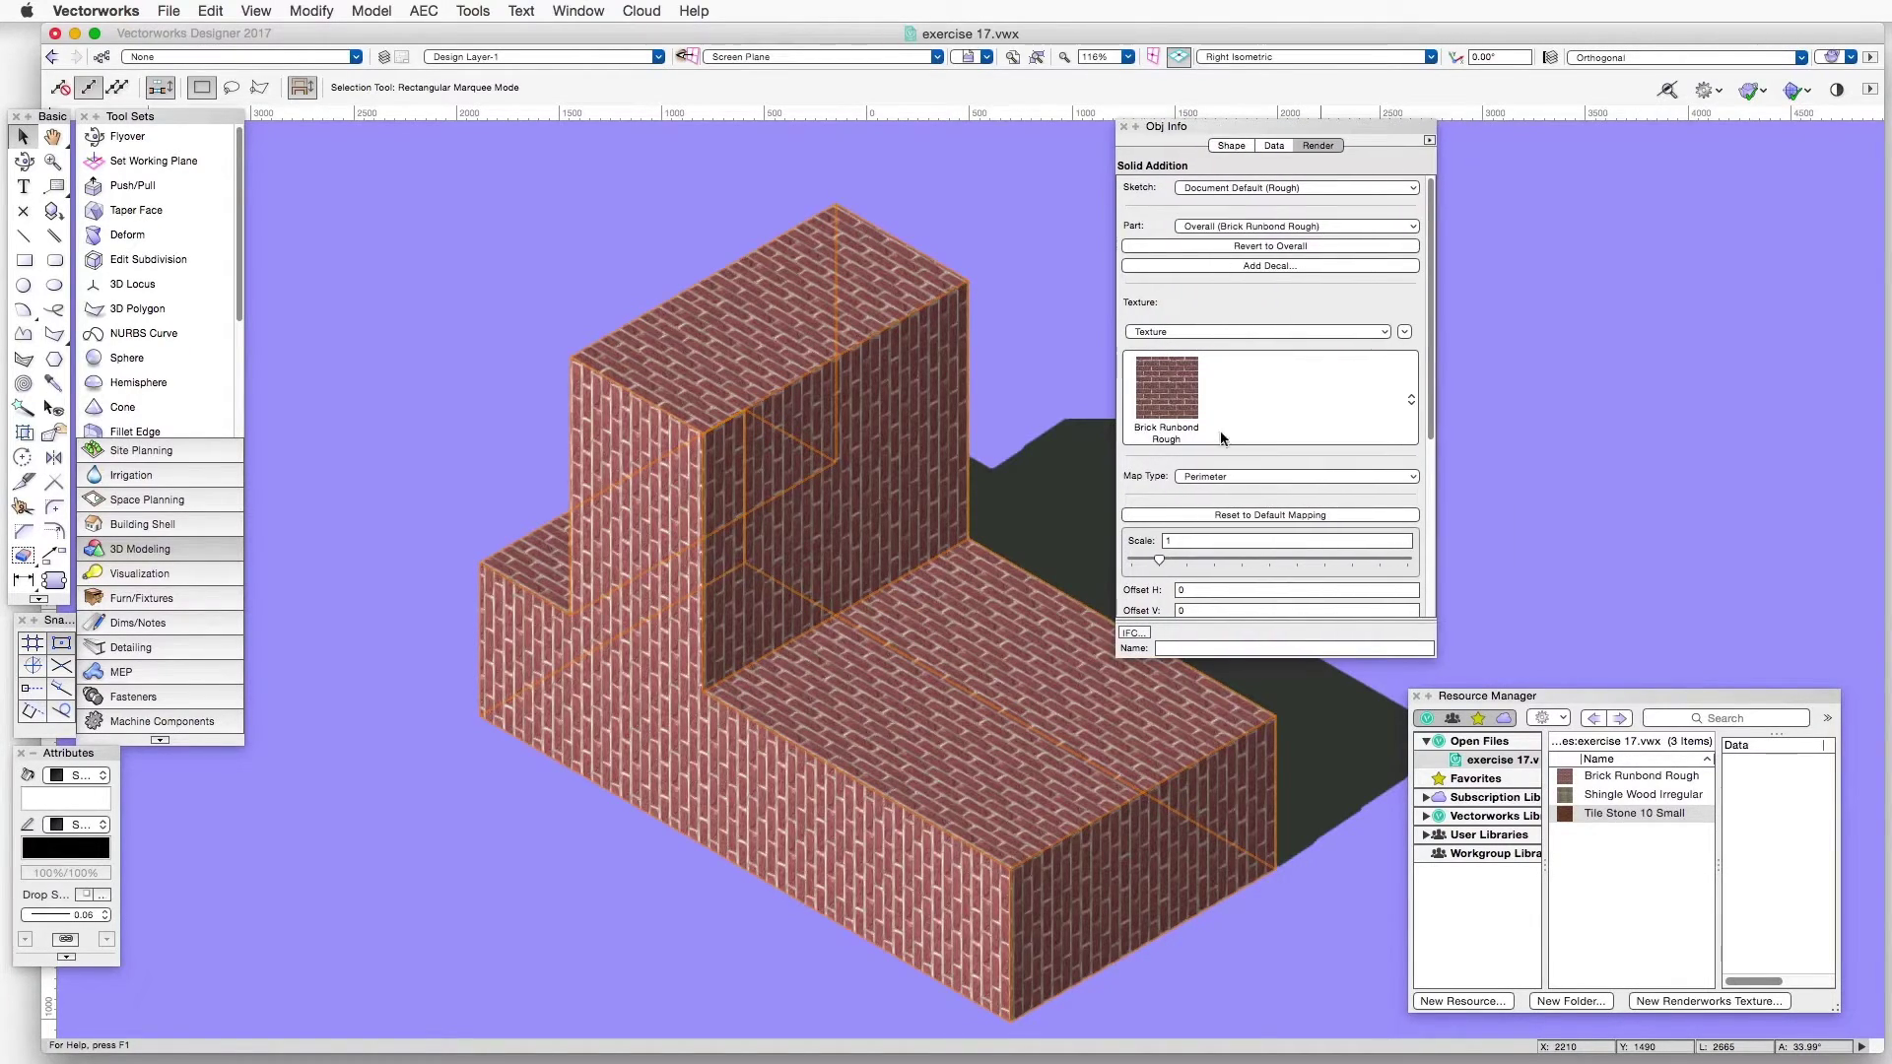
{"action": "left_click", "coordinate": [1259, 387]}
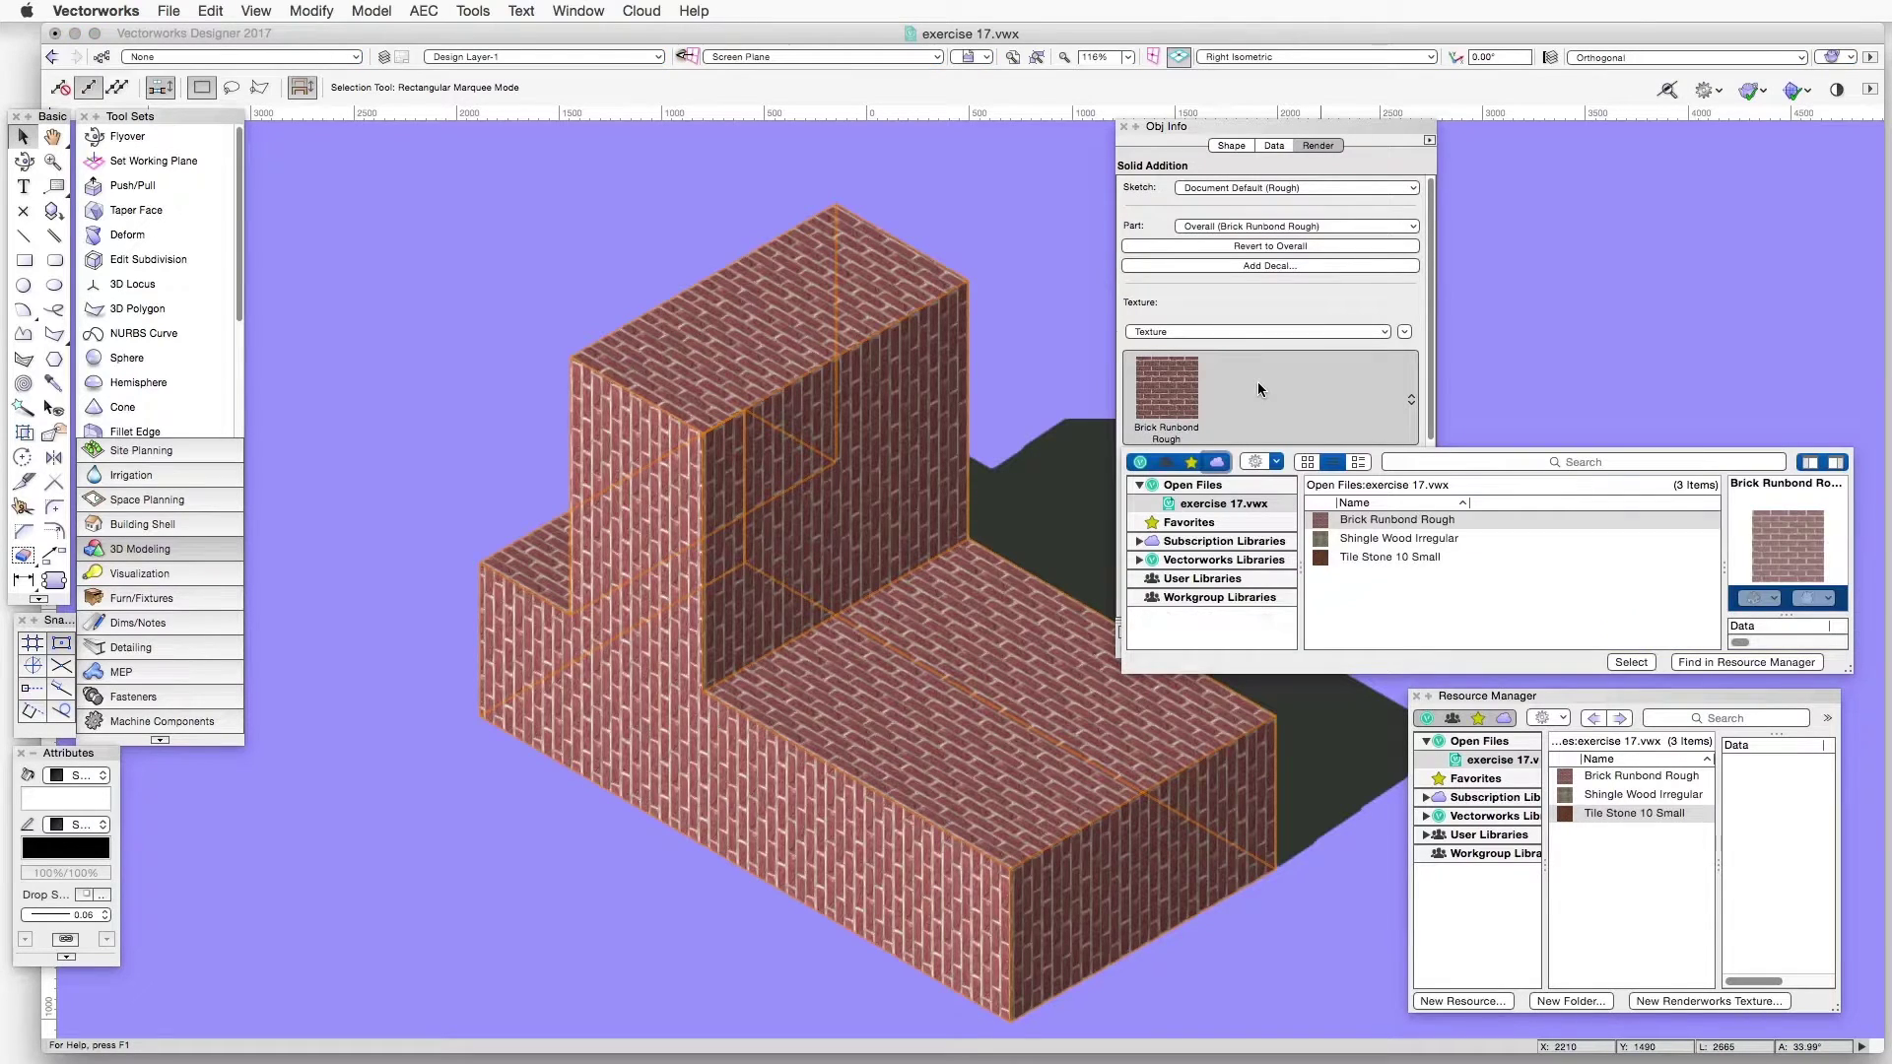
{"action": "left_click", "coordinate": [1420, 558]}
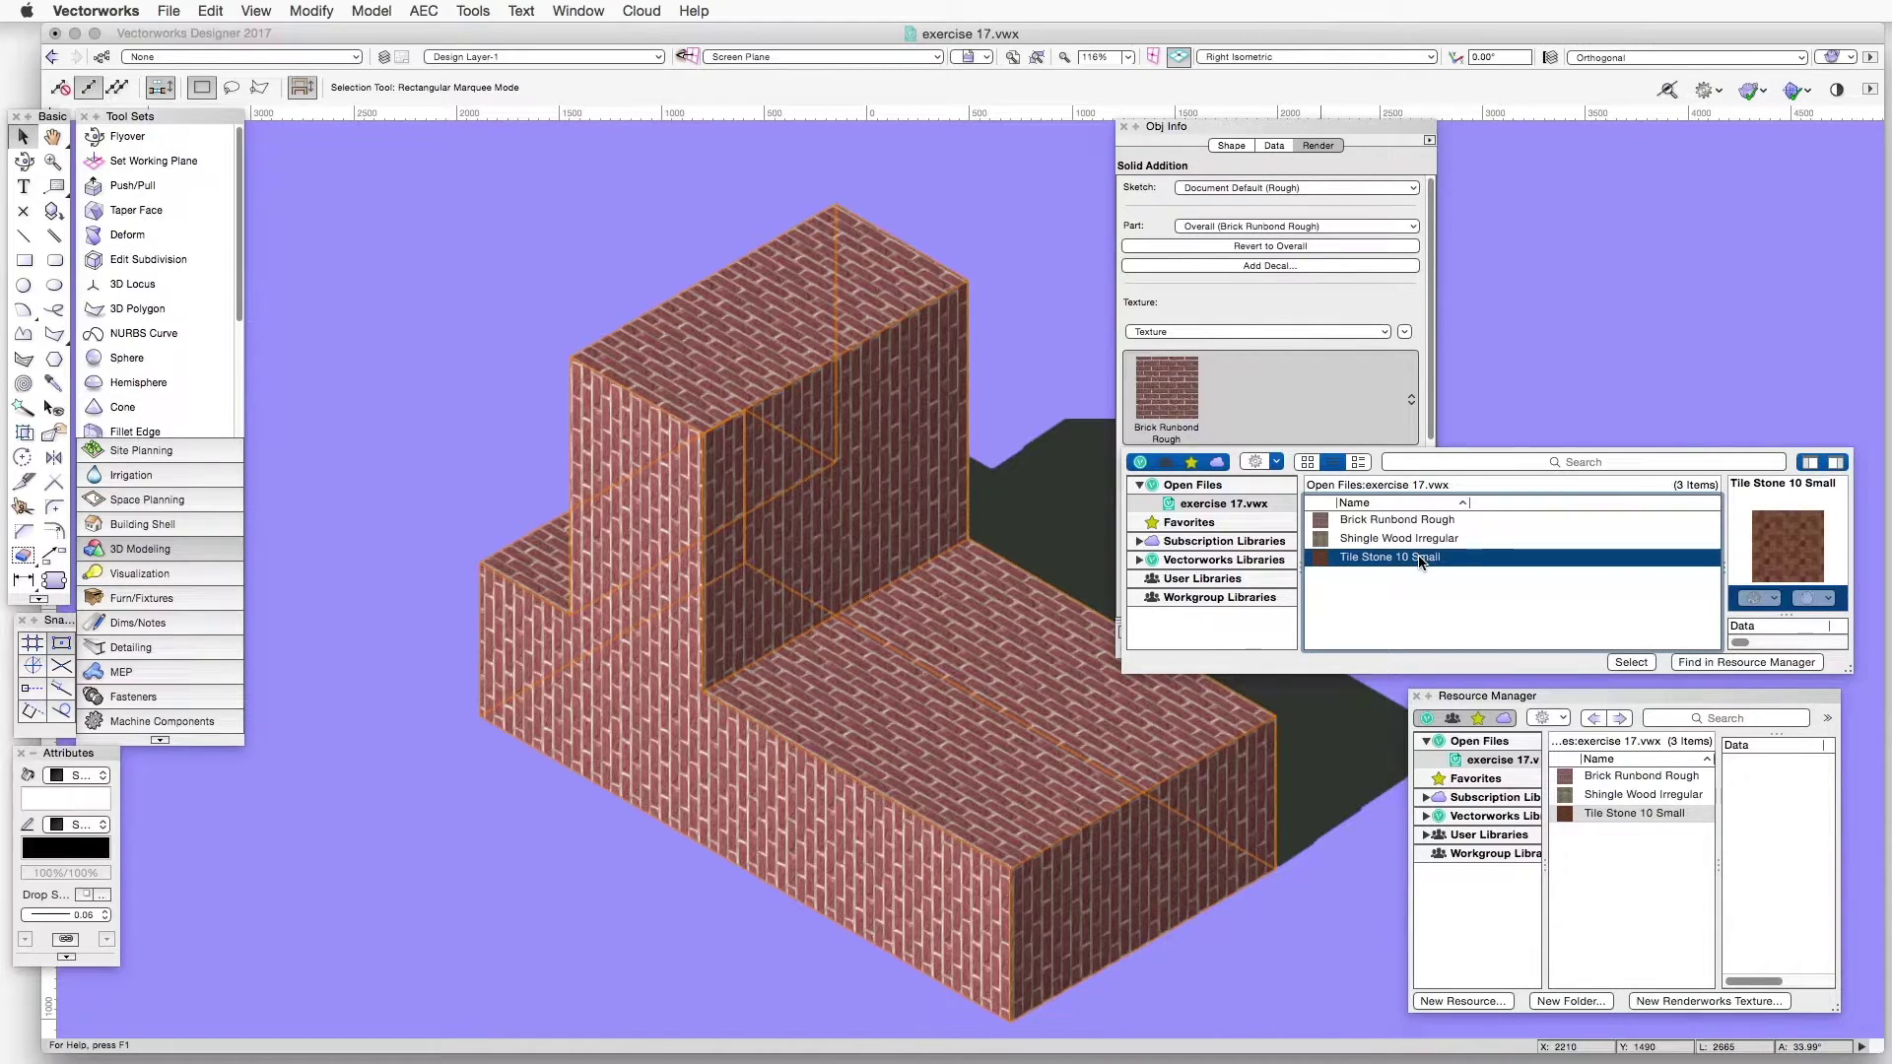
{"action": "double_click", "coordinate": [1420, 558]}
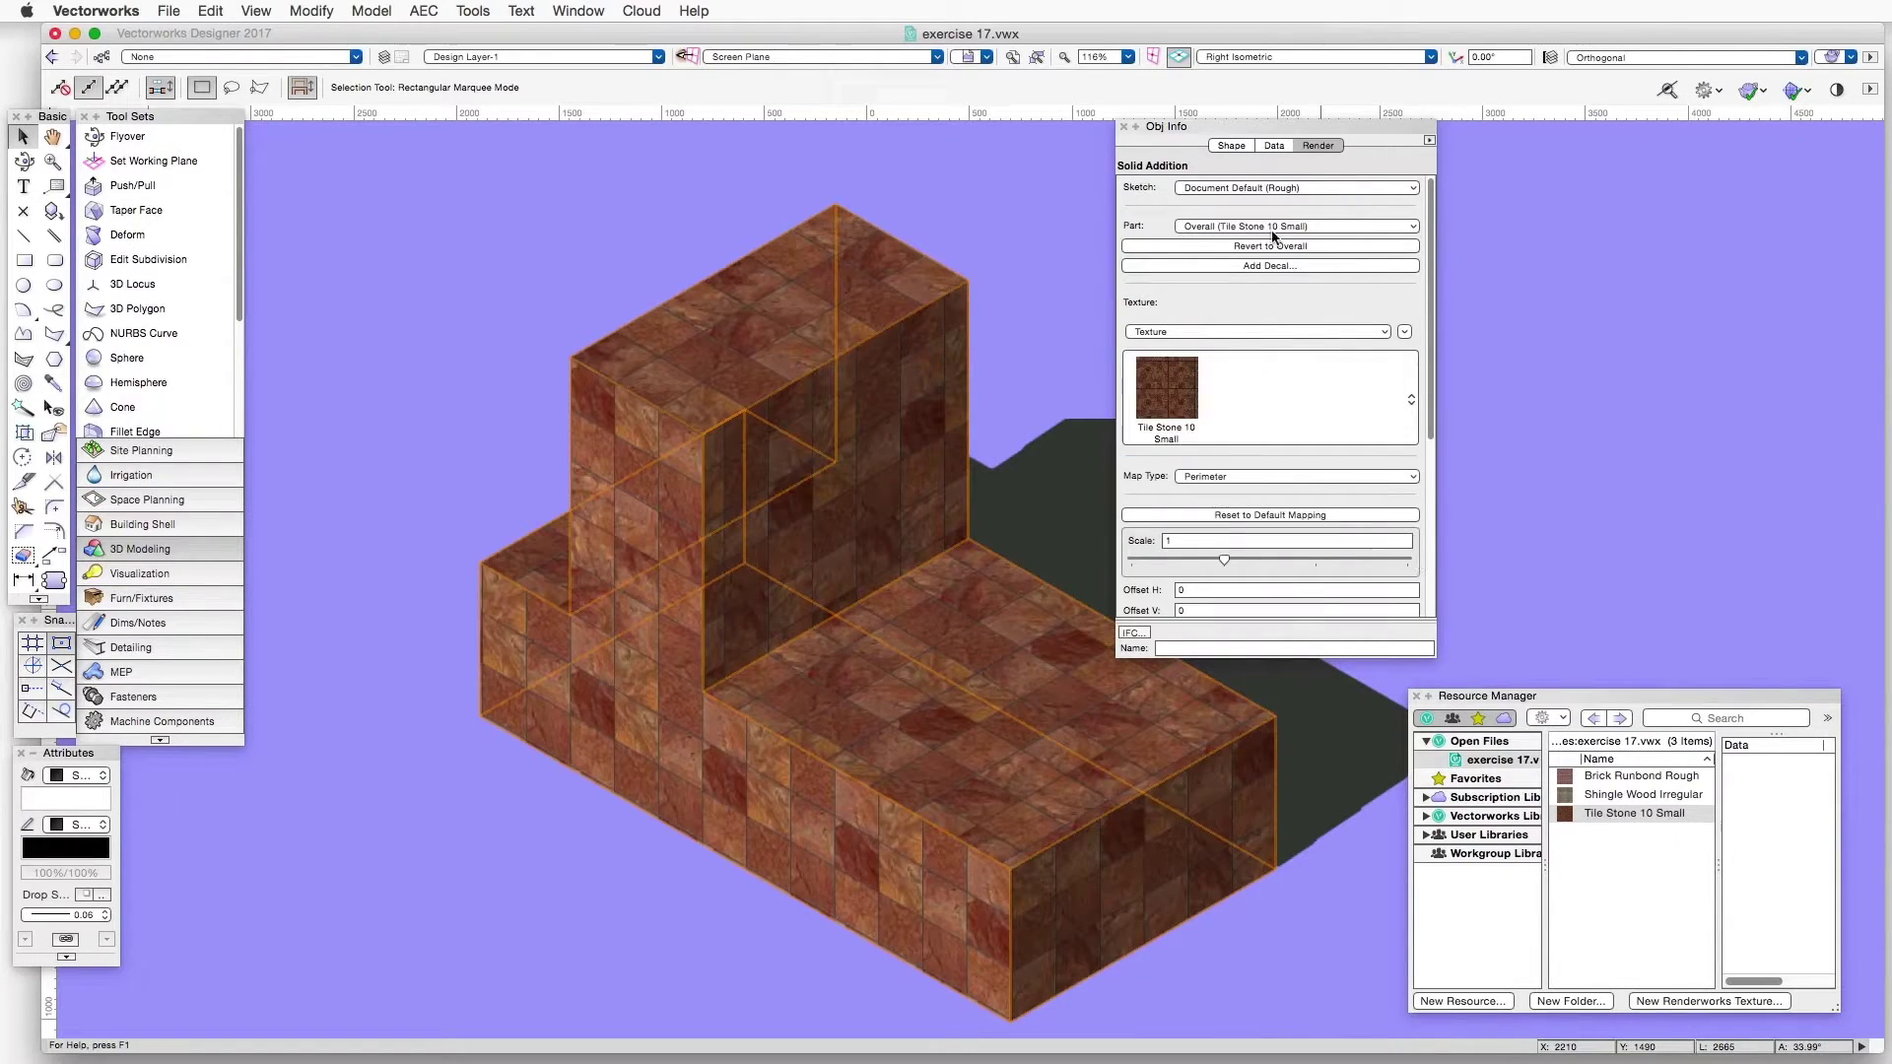
{"action": "left_click_drag", "start_coordinate": [1202, 128], "coordinate": [1469, 144]}
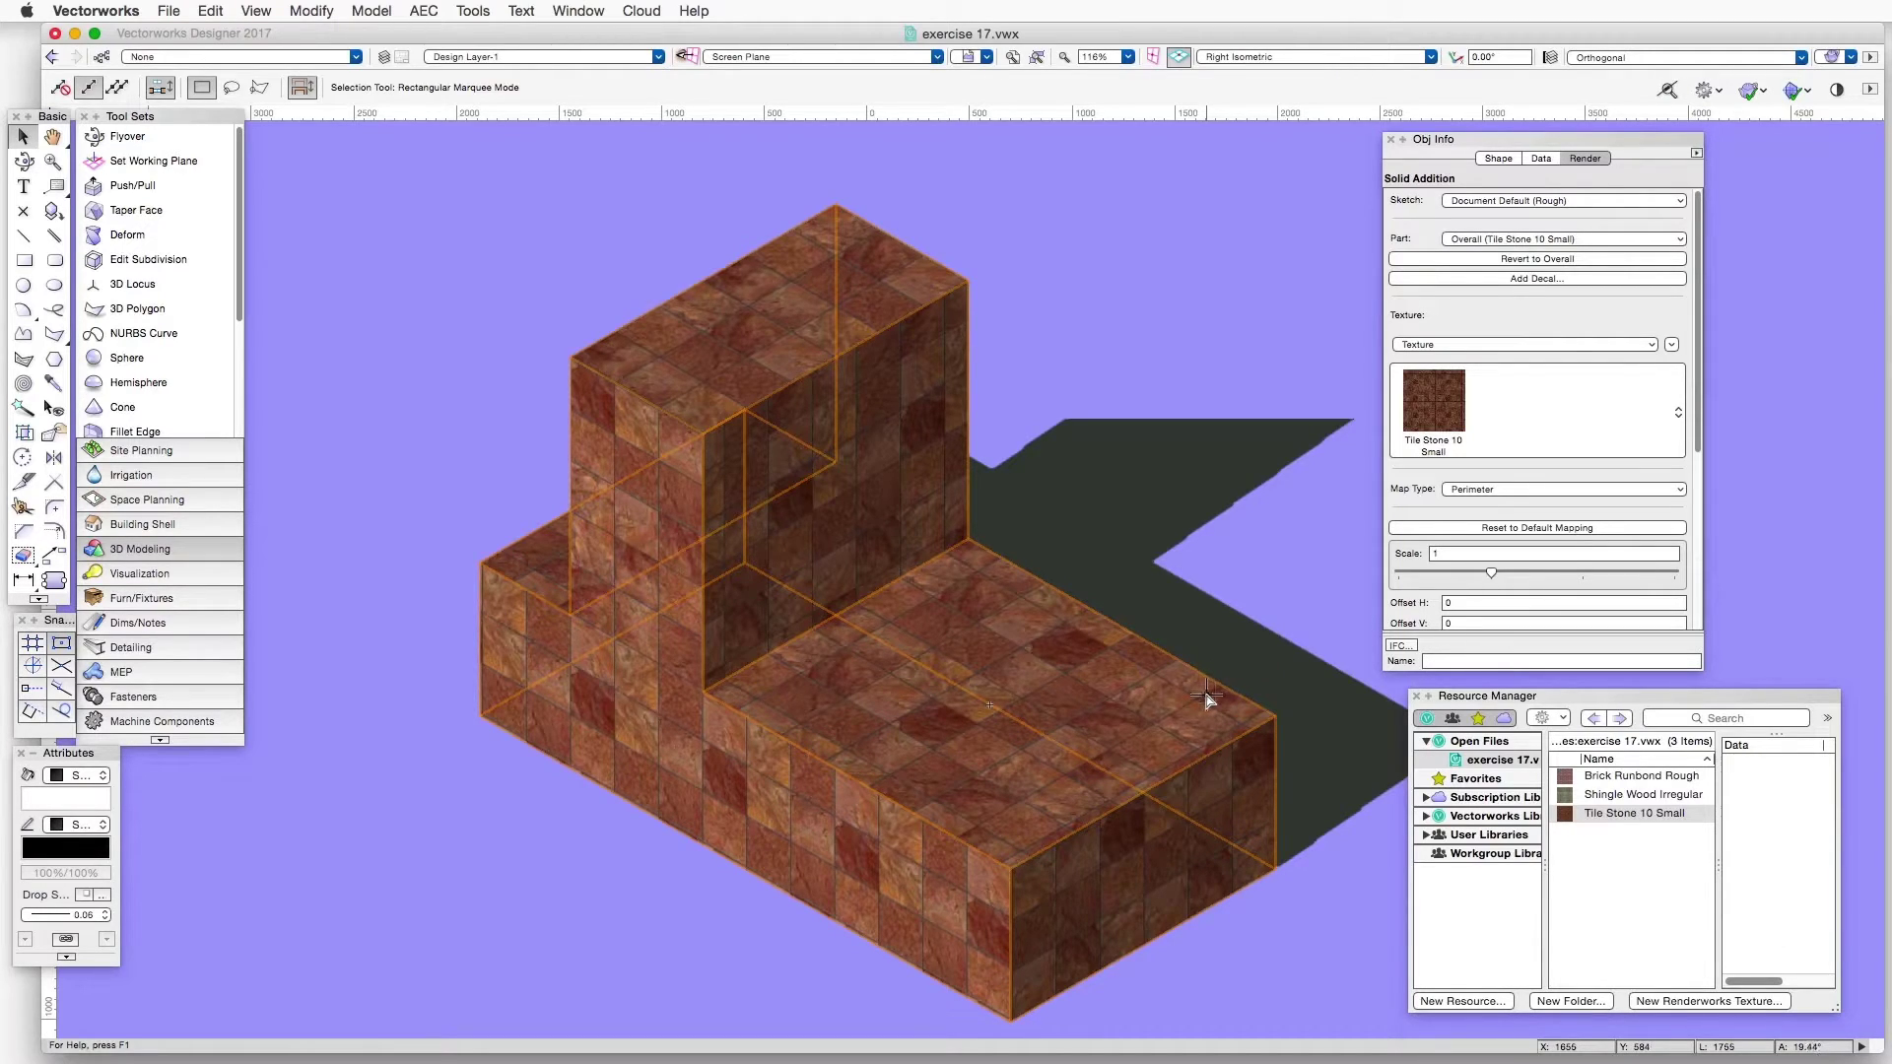
- Change the tile texture's map type on the solid to Auto-Align Plane
{"action": "left_click", "coordinate": [973, 57]}
{"action": "left_click", "coordinate": [978, 126]}
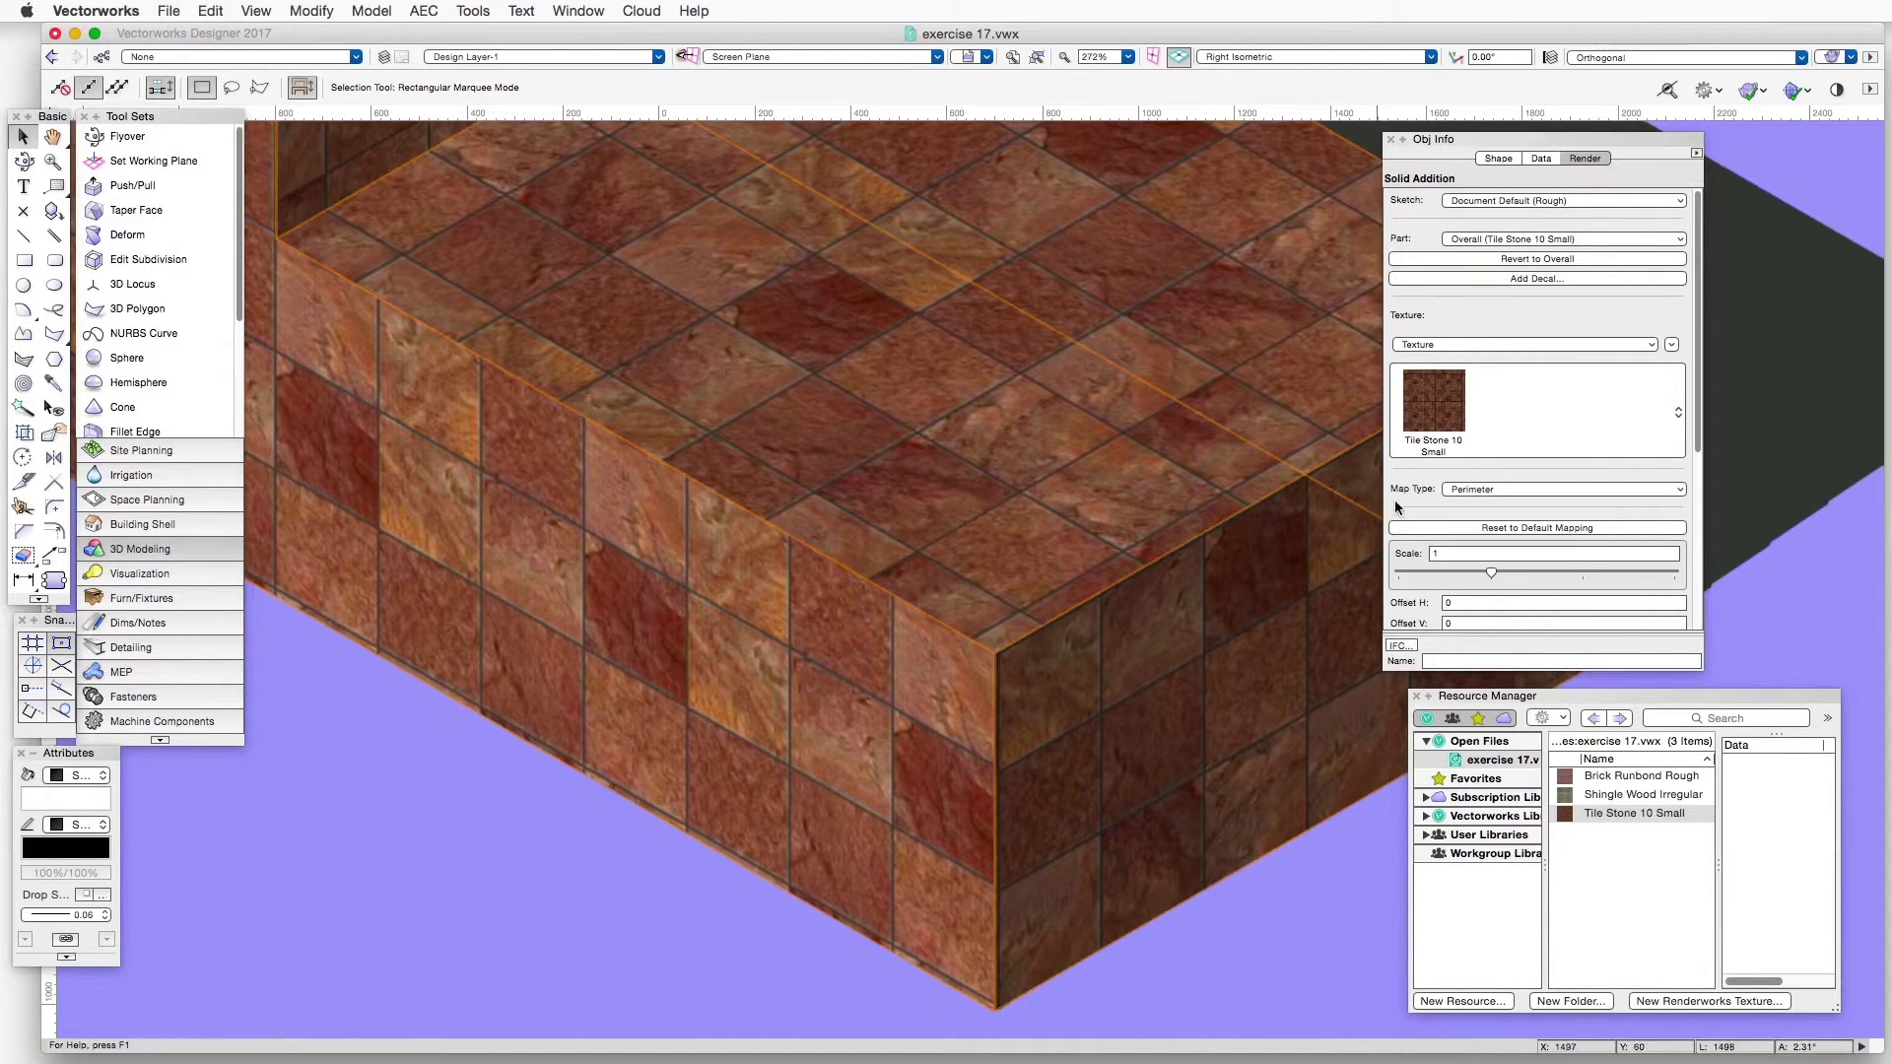
{"action": "left_click", "coordinate": [1536, 490]}
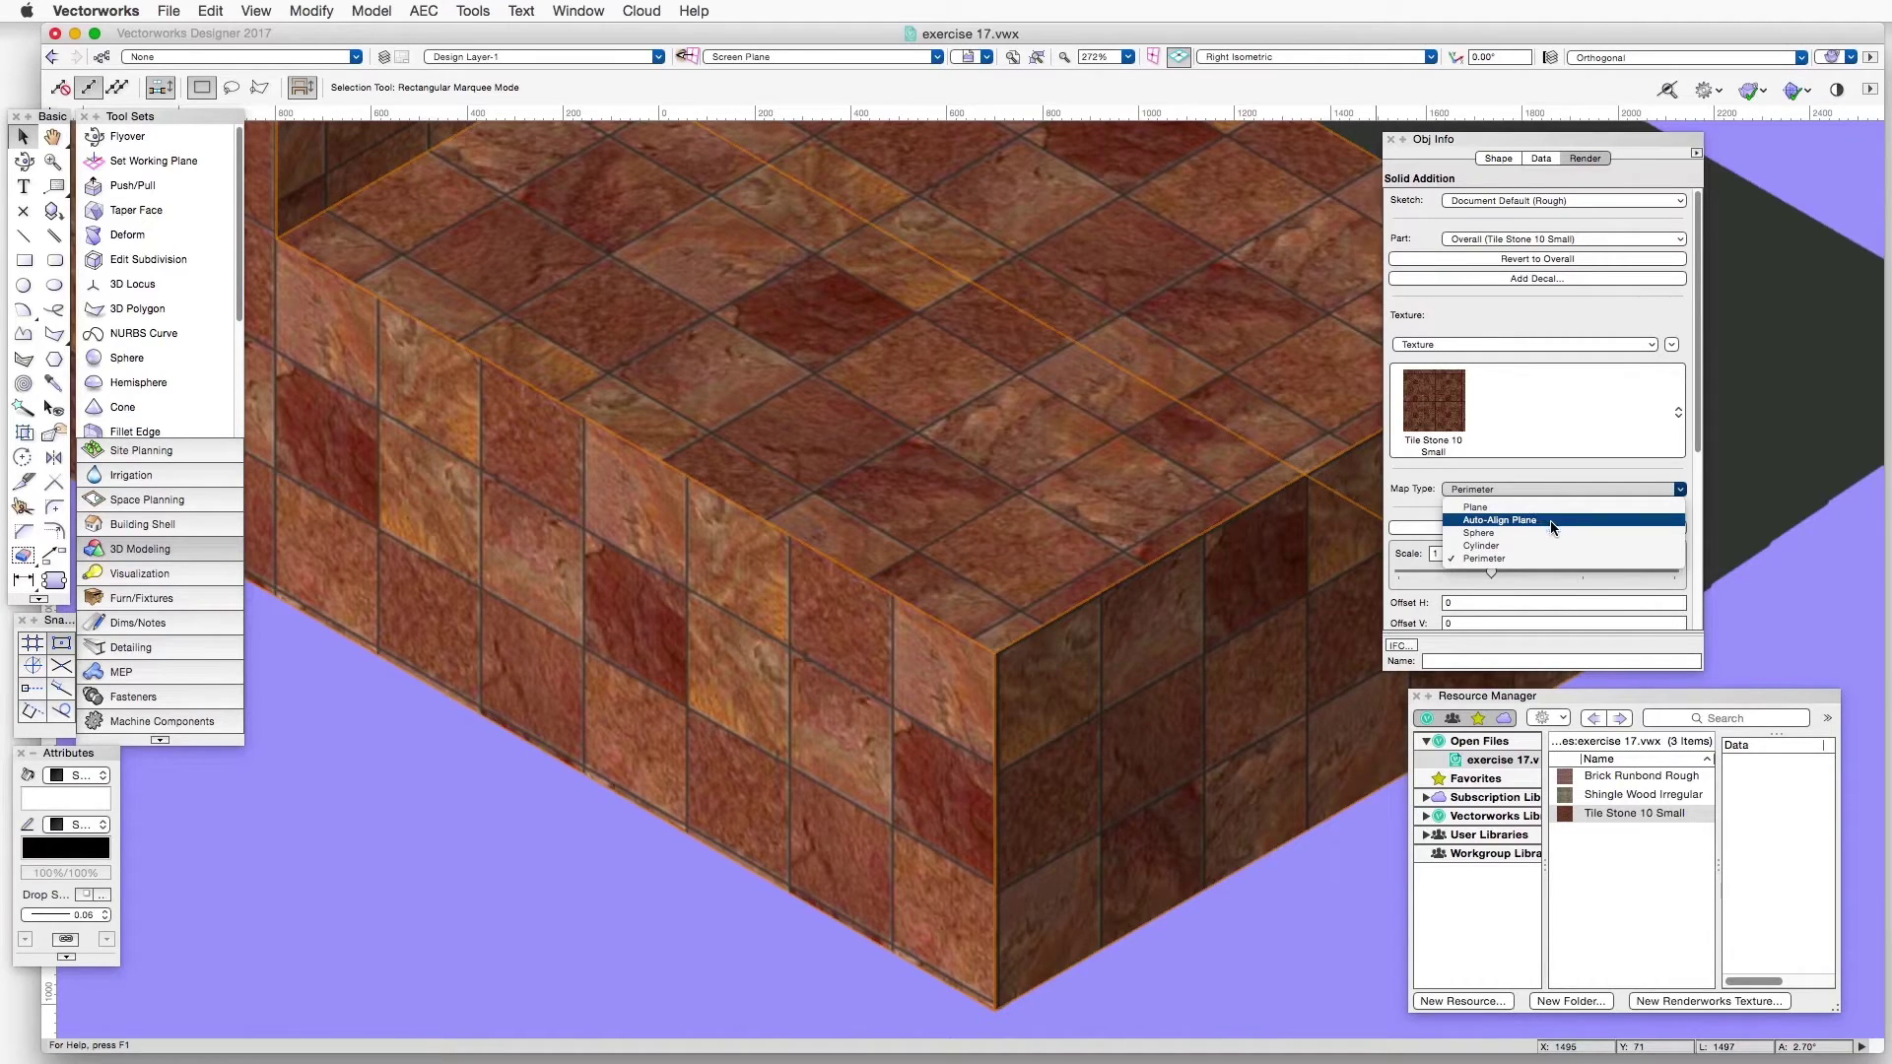
{"action": "left_click", "coordinate": [1546, 520]}
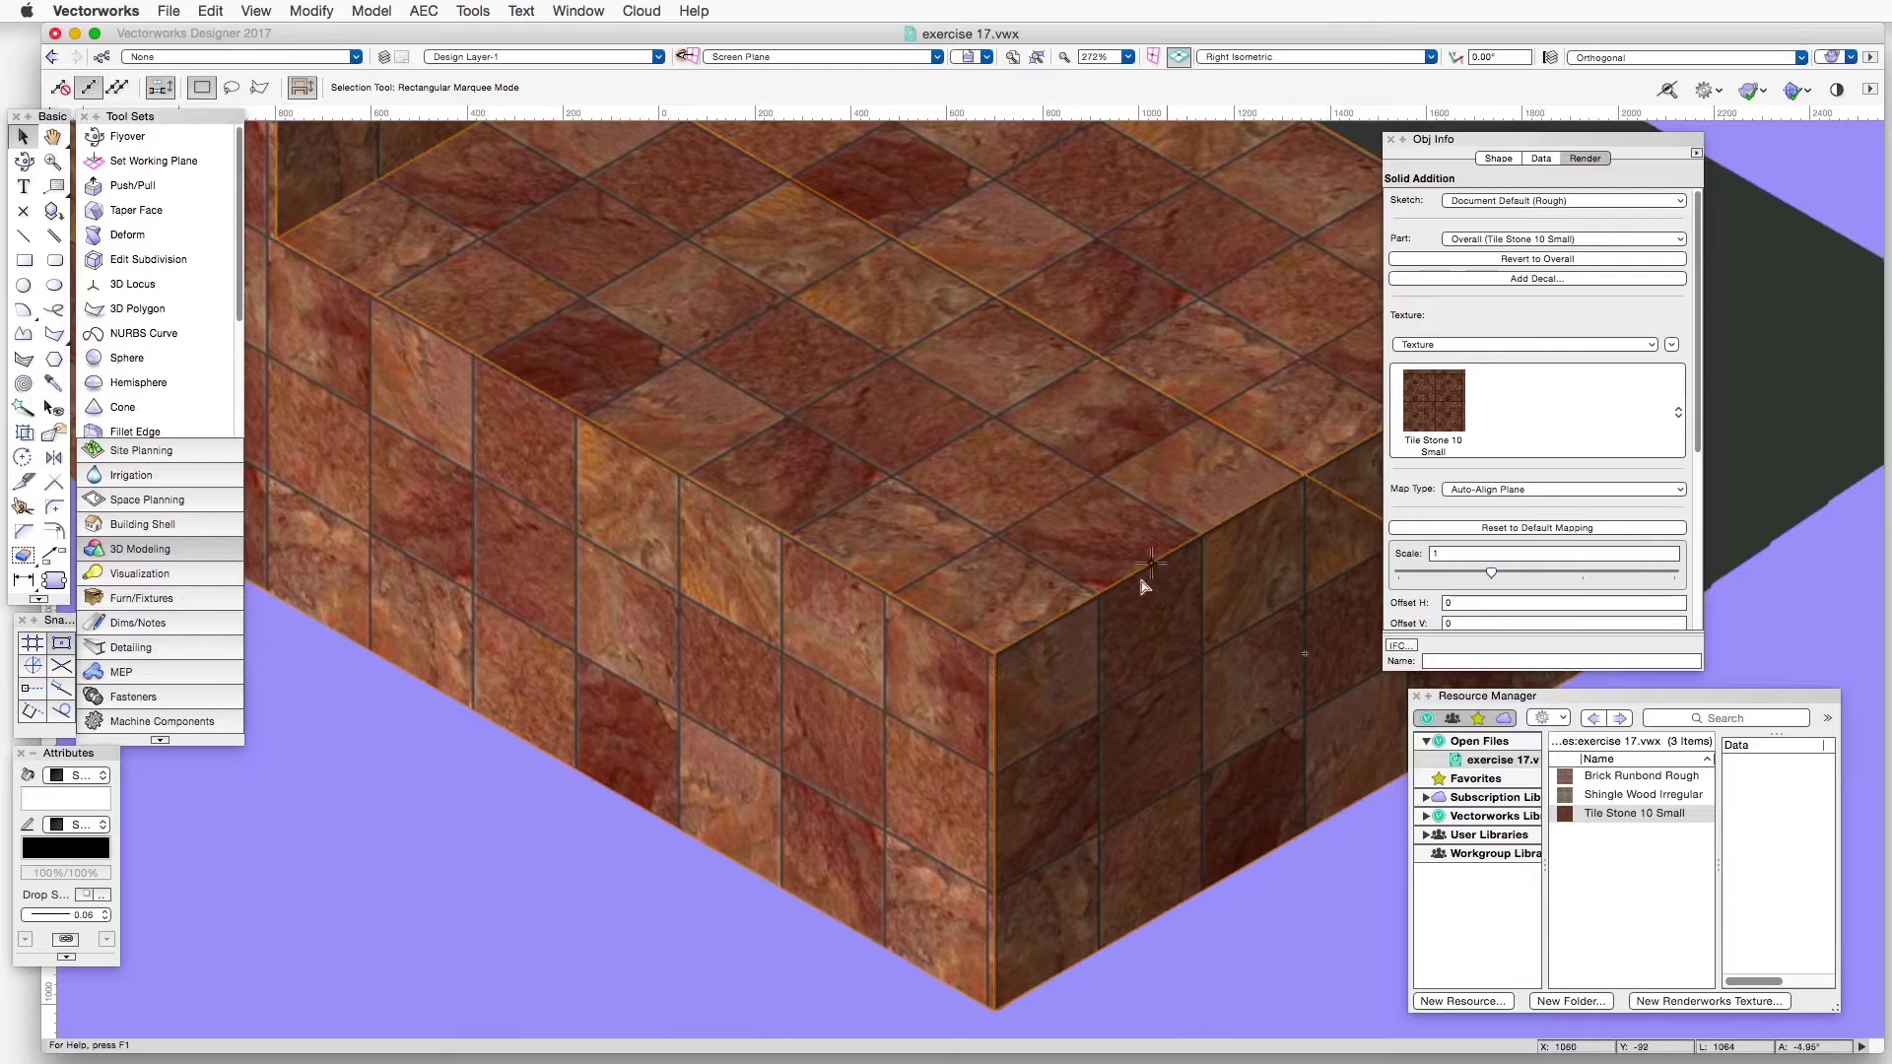
- Make the solid's texture mapping follow the longest edge
{"action": "scroll", "coordinate": [1577, 463], "scroll_direction": "down", "scroll_amount": 3}
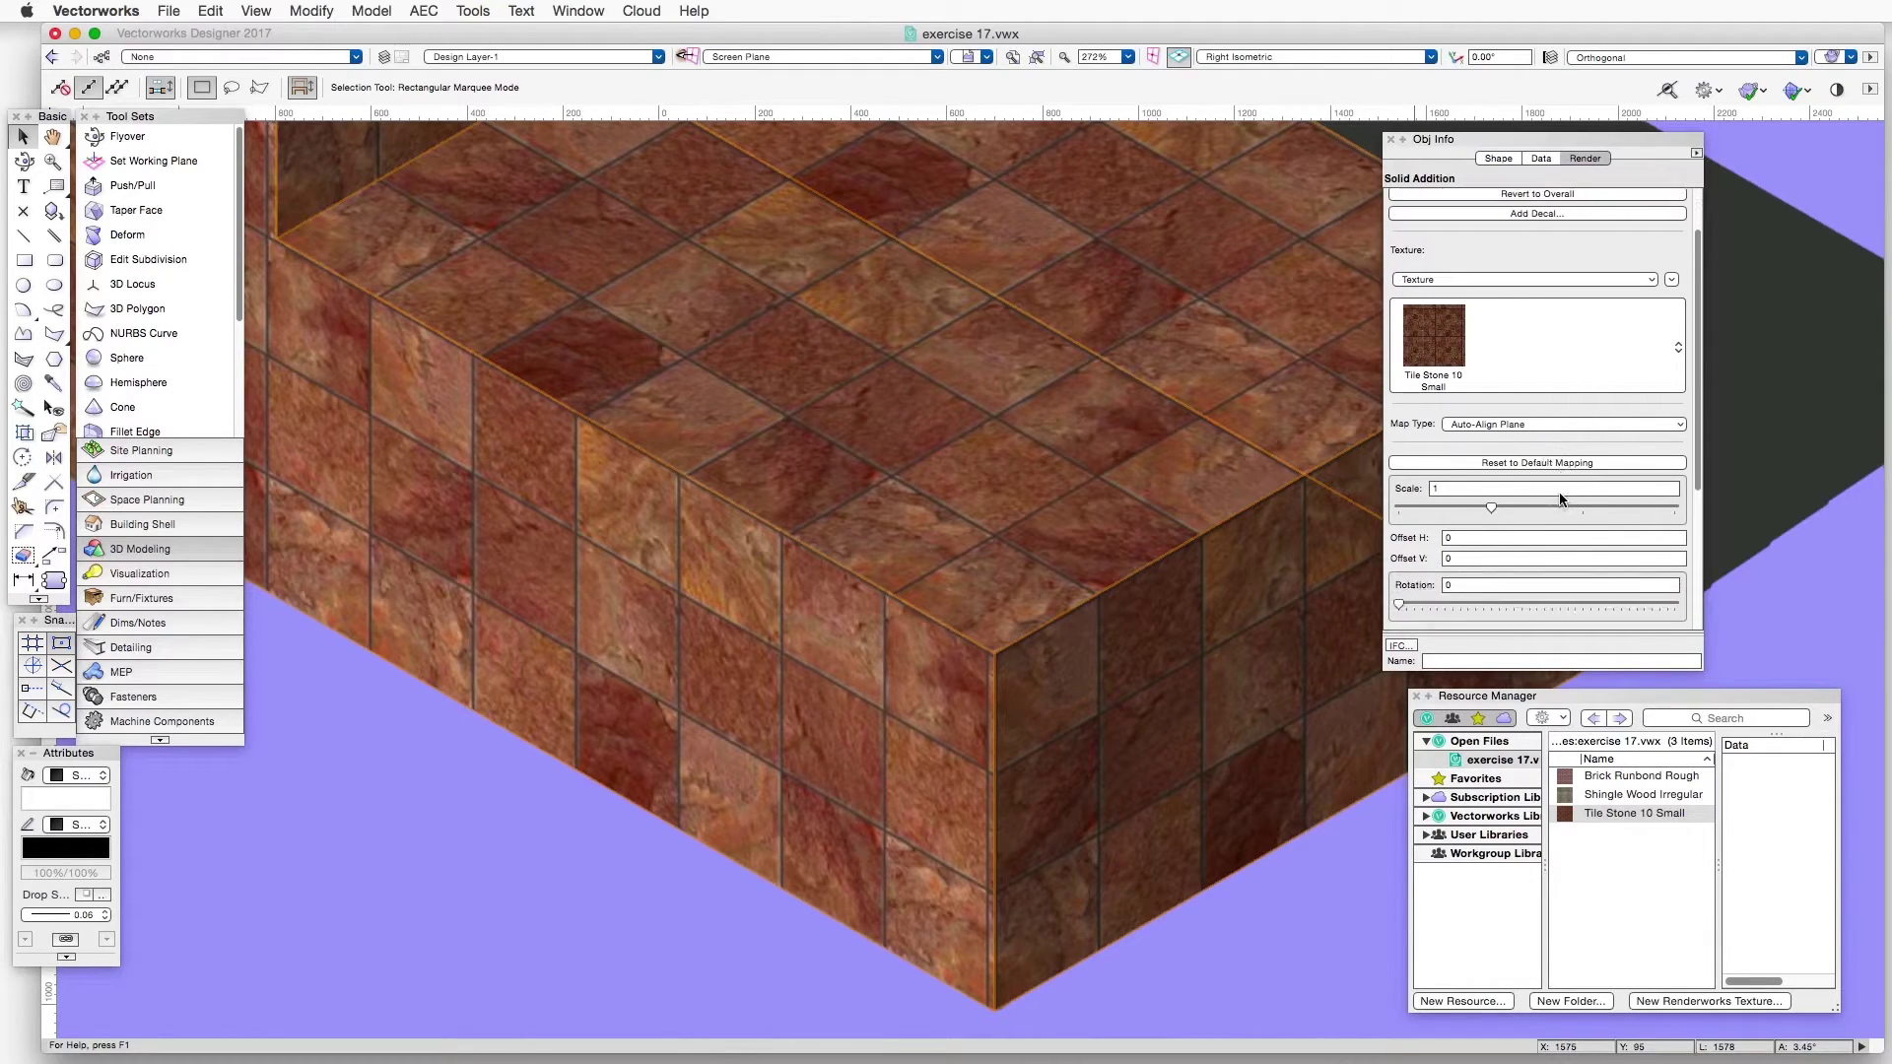
{"action": "scroll", "coordinate": [1559, 497], "scroll_direction": "down", "scroll_amount": 6}
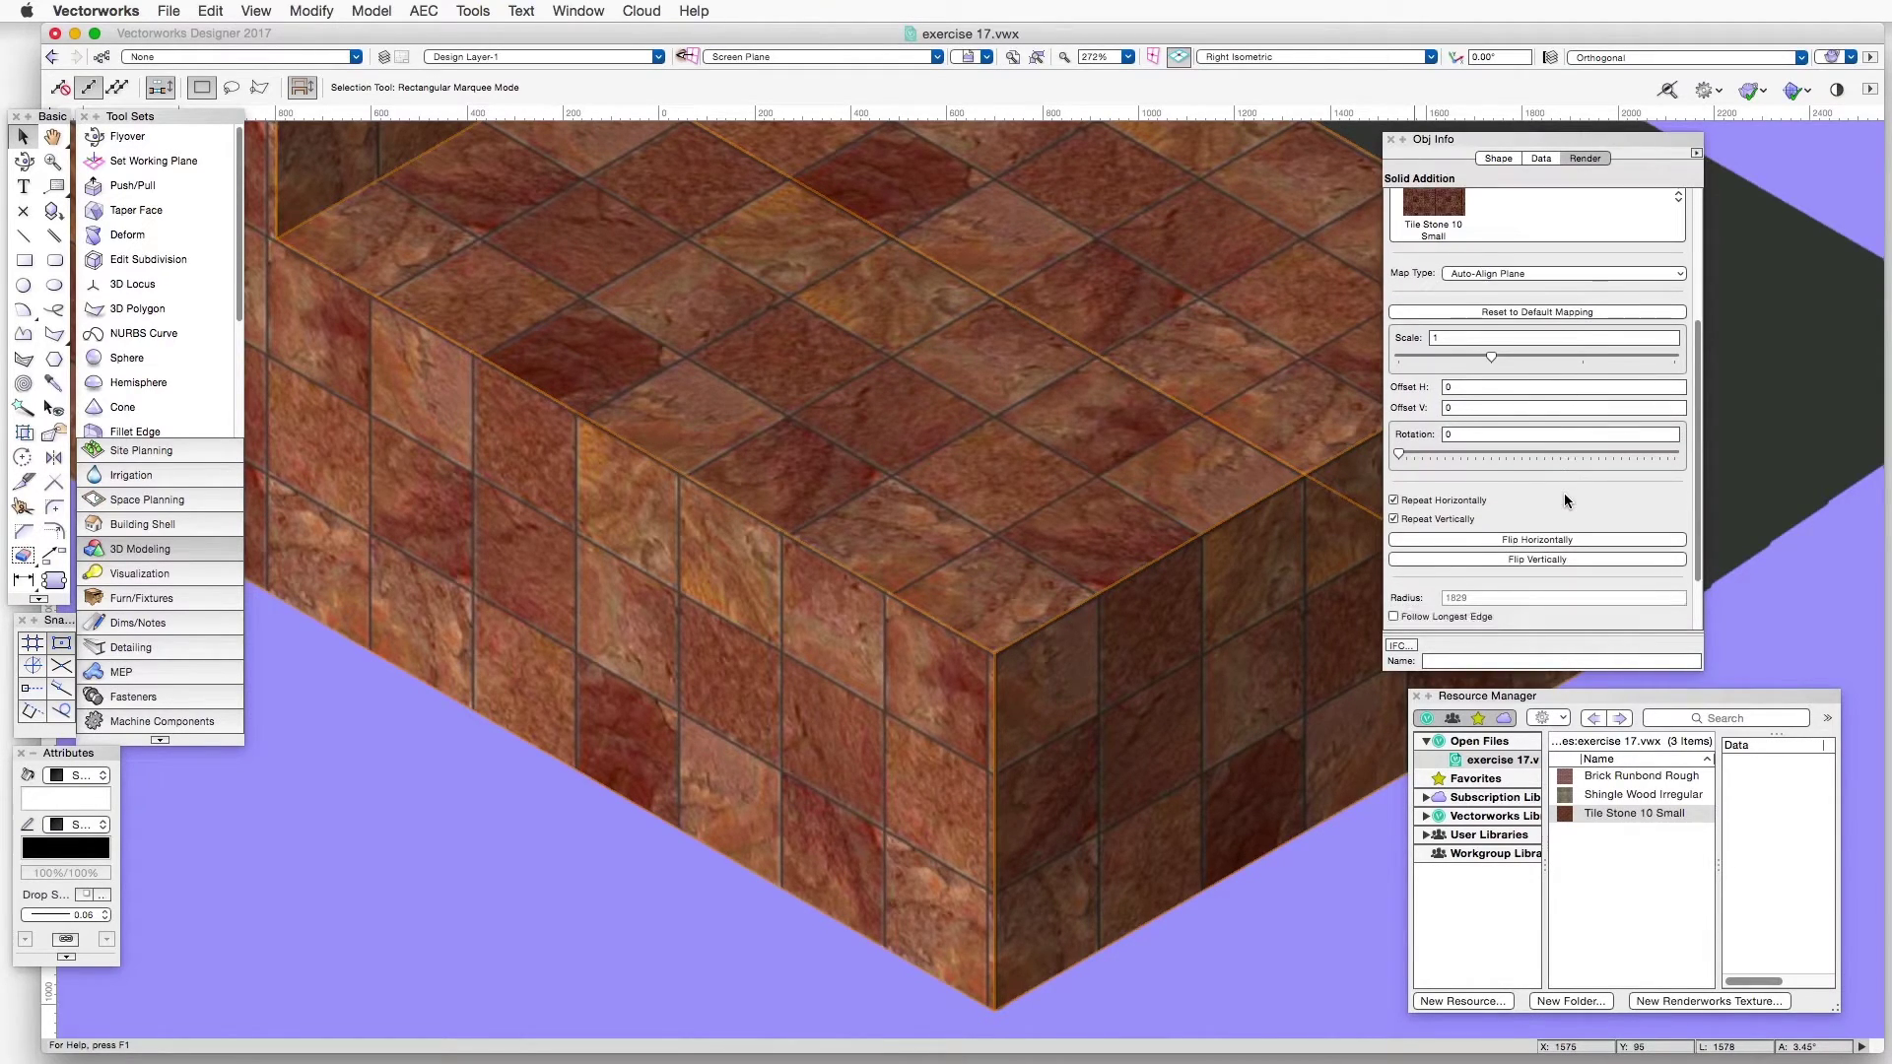
{"action": "scroll", "coordinate": [1564, 494], "scroll_direction": "down", "scroll_amount": 3}
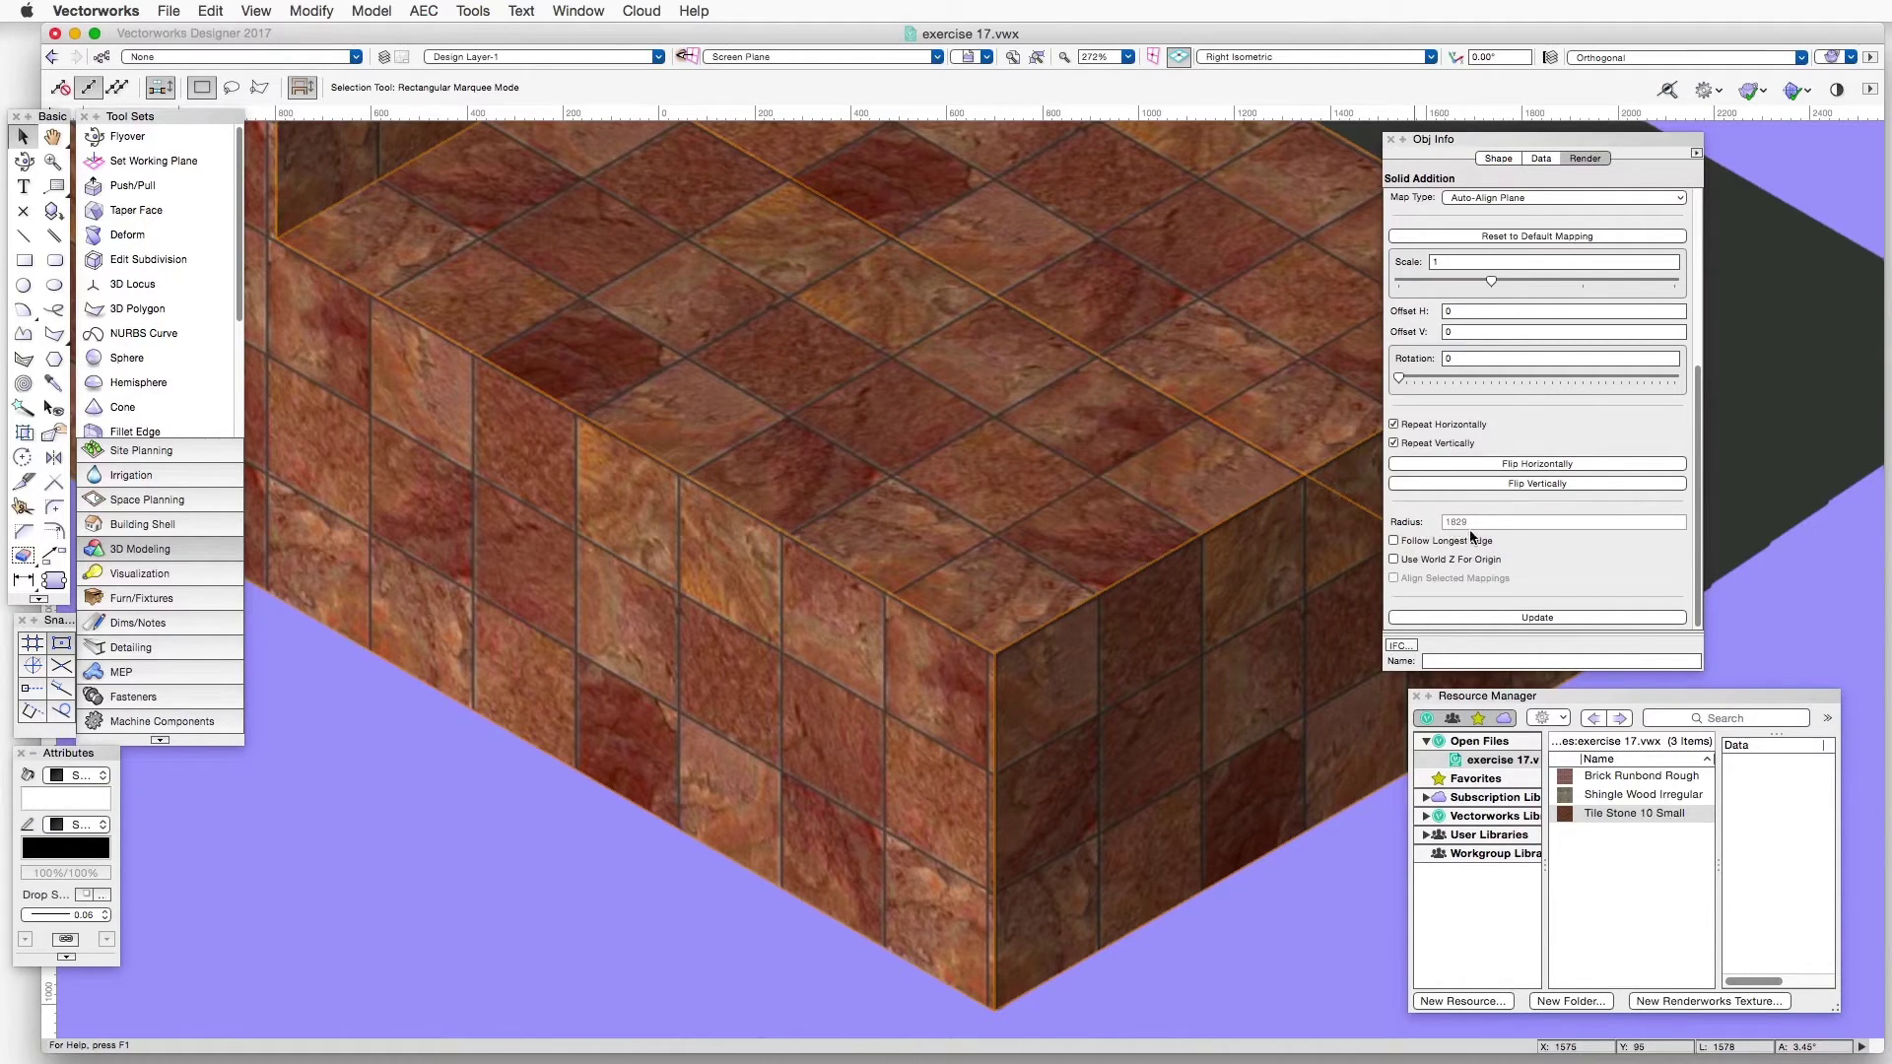
{"action": "left_click", "coordinate": [1394, 541]}
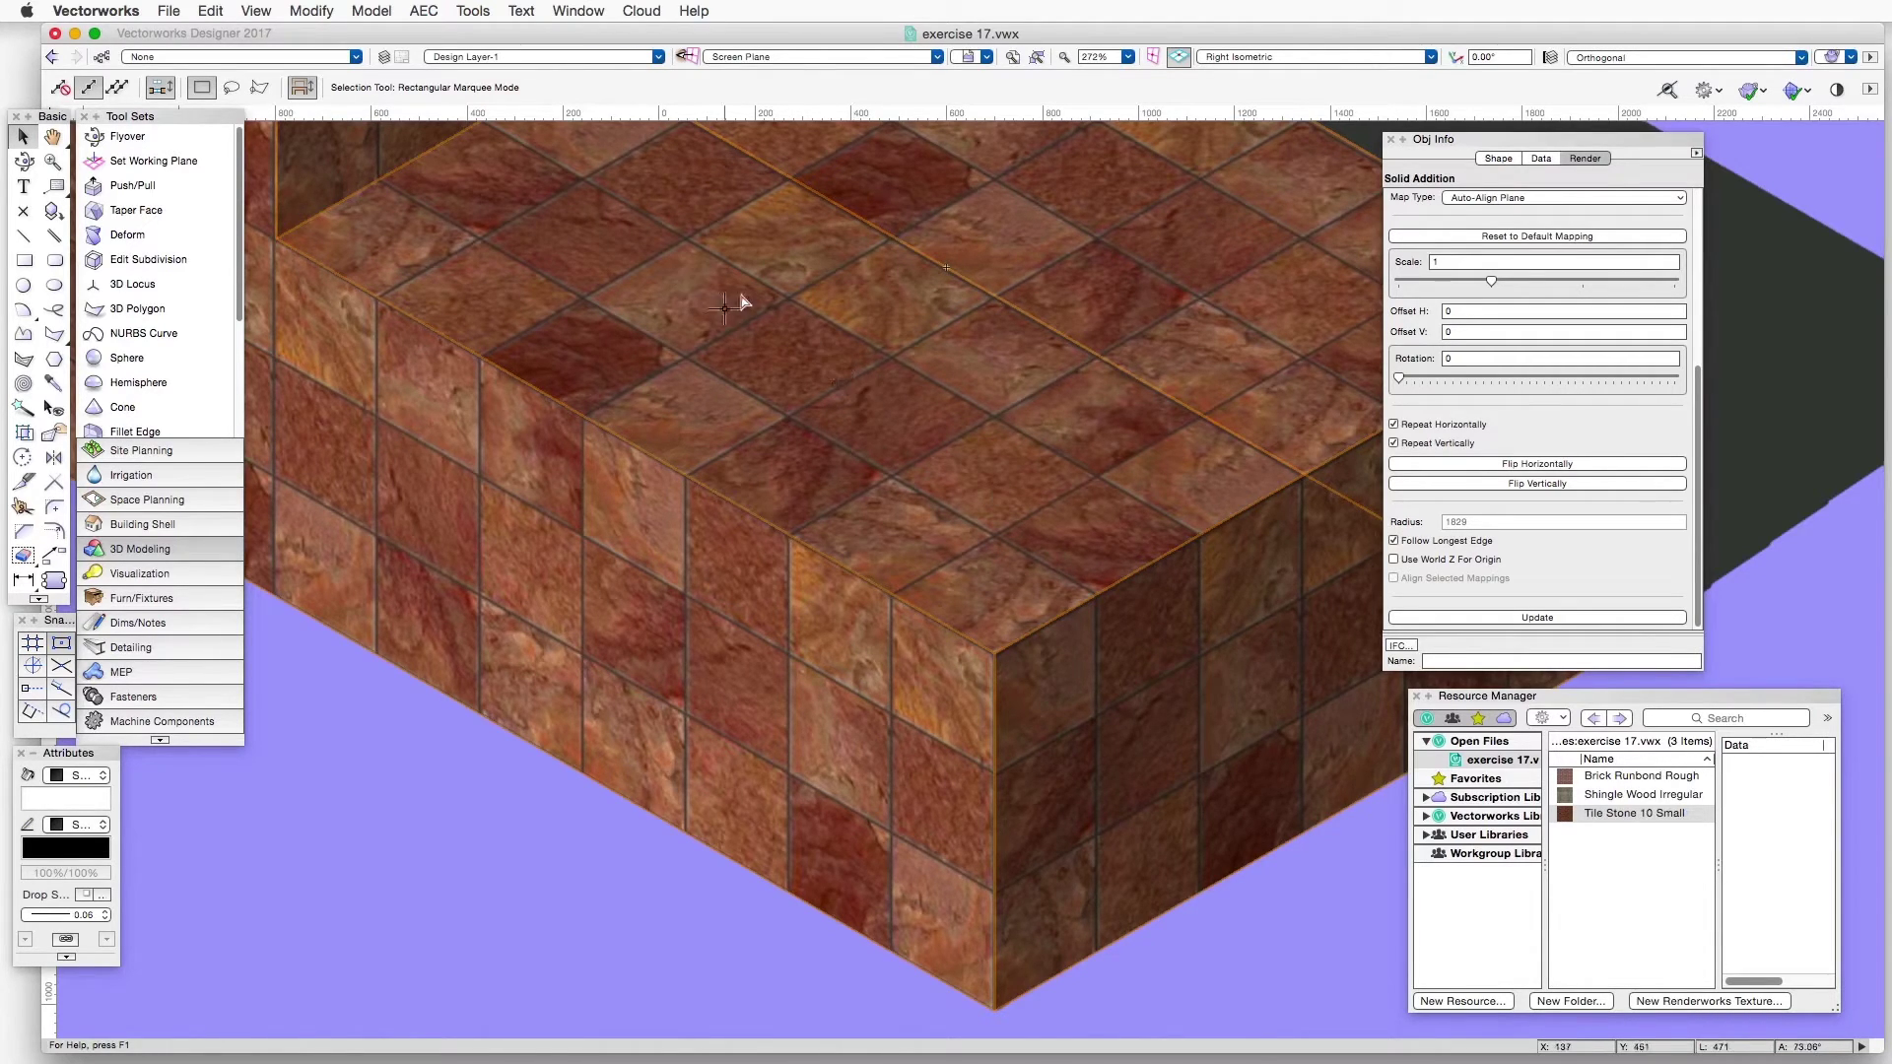
- Set the tile texture's horizontal offset to 15 and vertical offset to 22 to align the tiles with the upper block's edges
{"action": "left_click", "coordinate": [971, 57]}
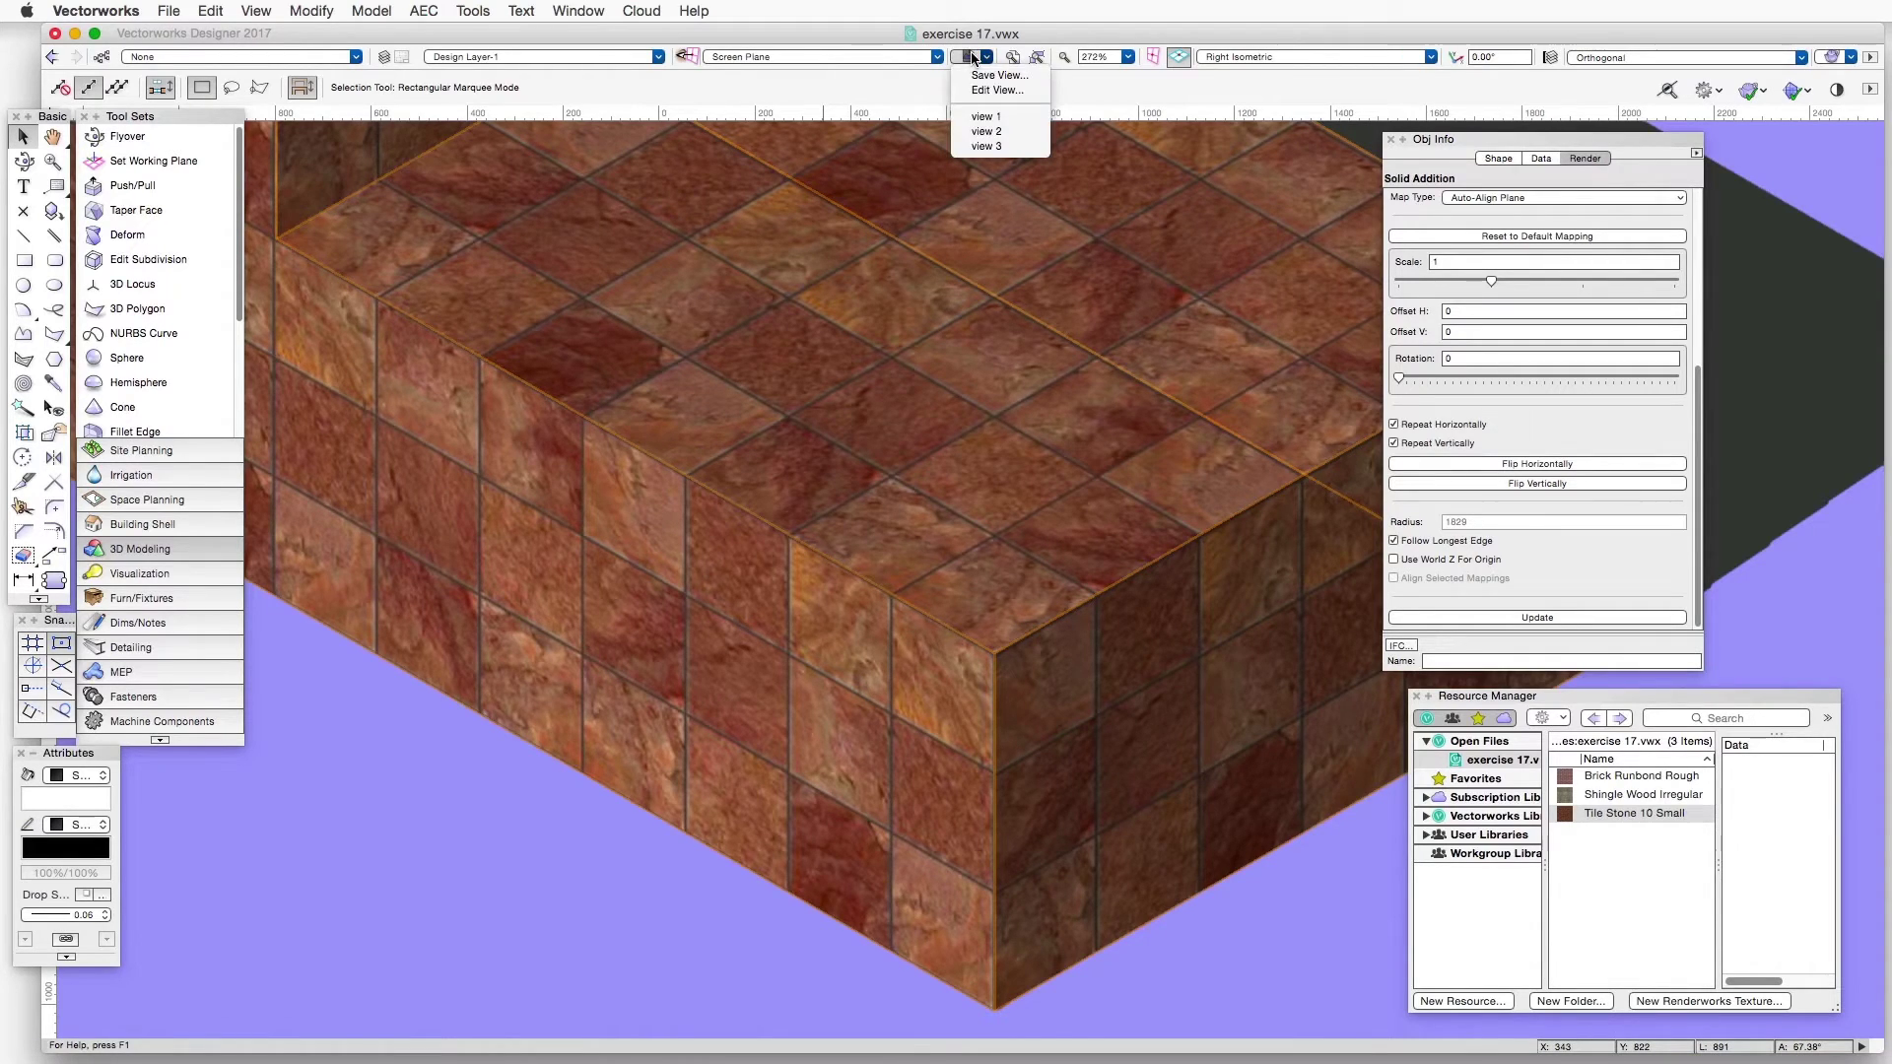
{"action": "left_click", "coordinate": [987, 146]}
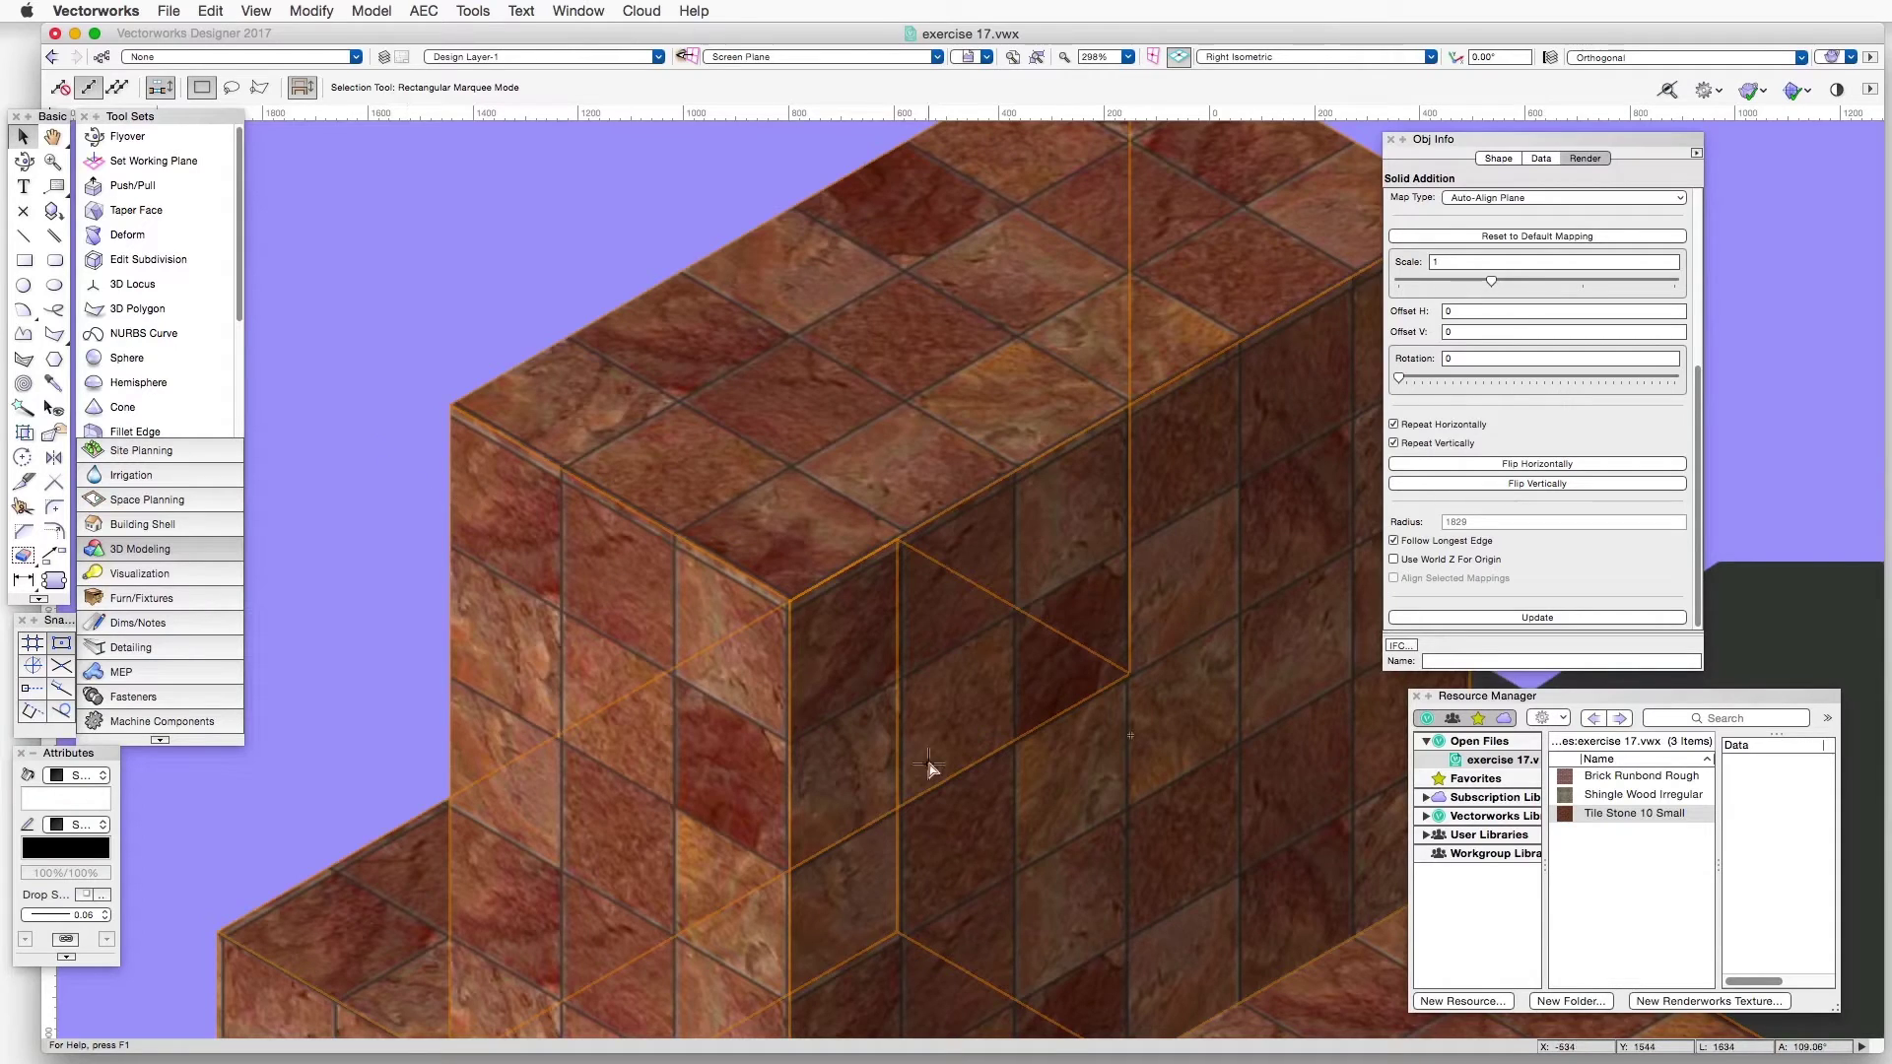
{"action": "left_click", "coordinate": [459, 311]}
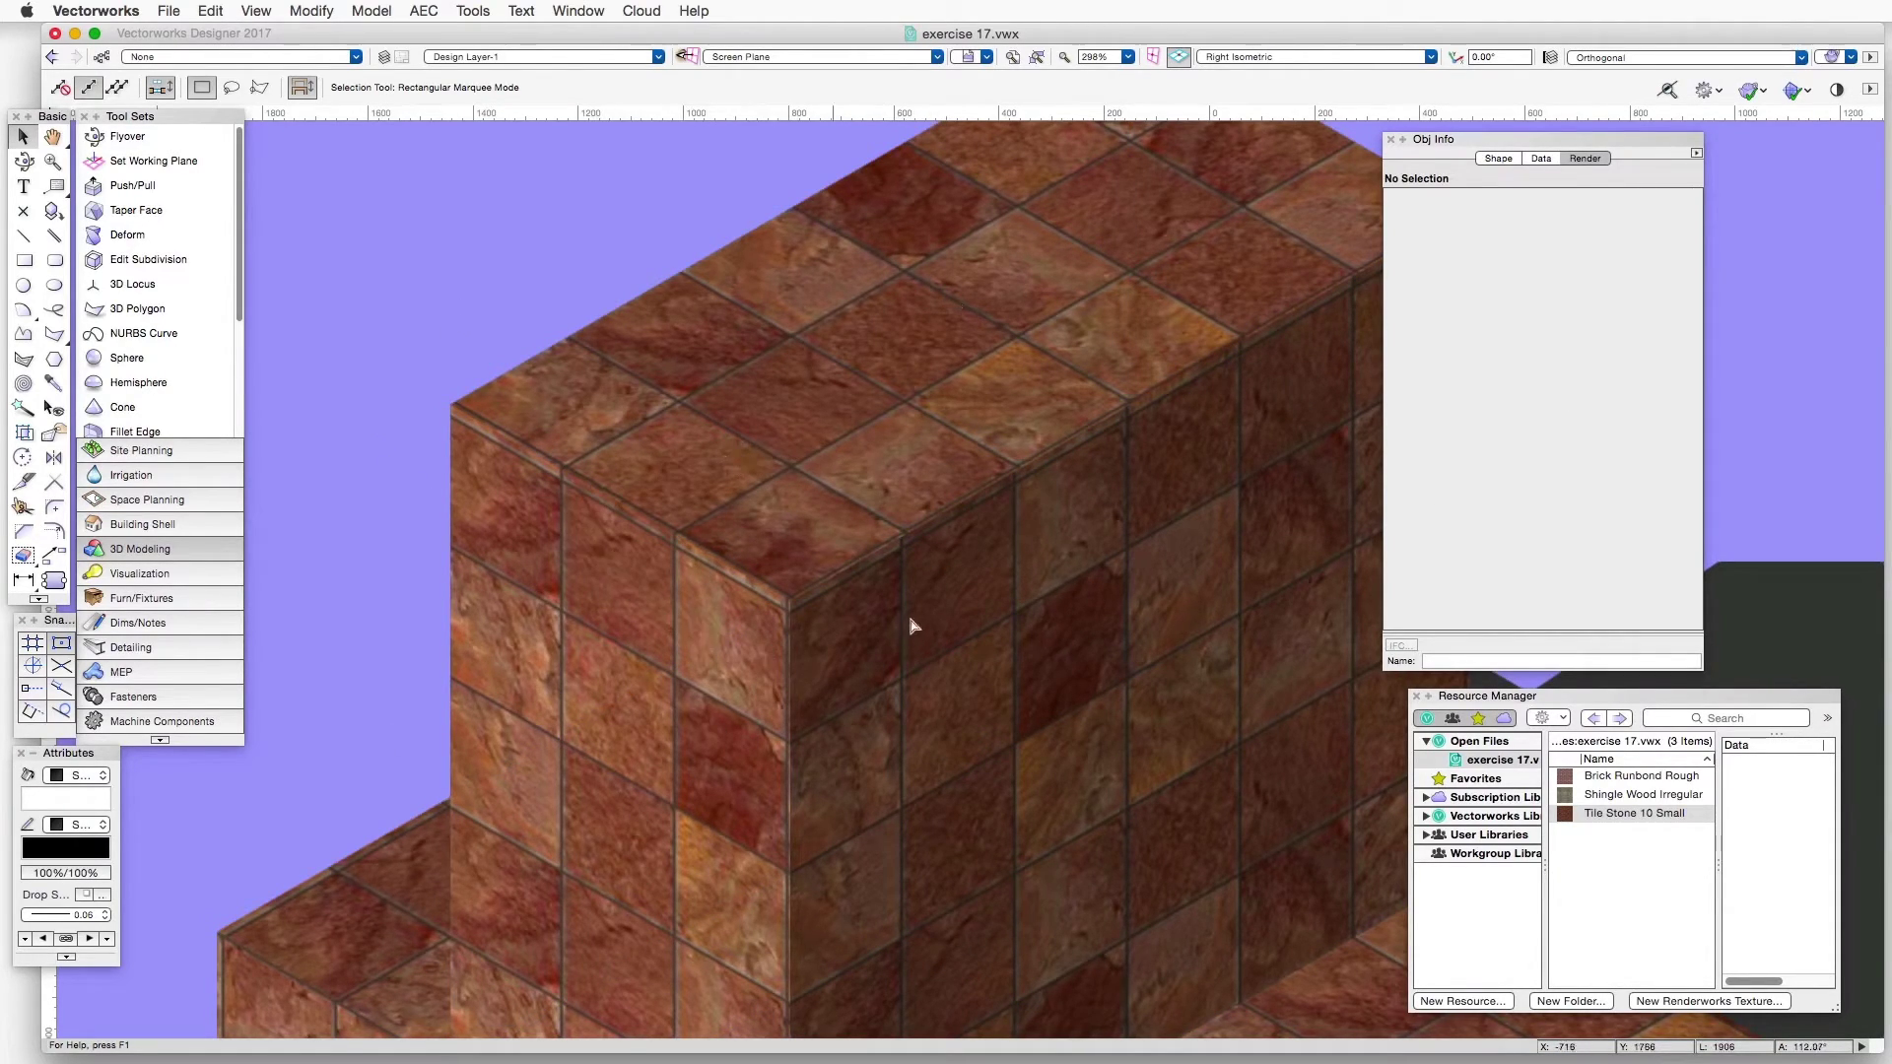
{"action": "left_click", "coordinate": [612, 485]}
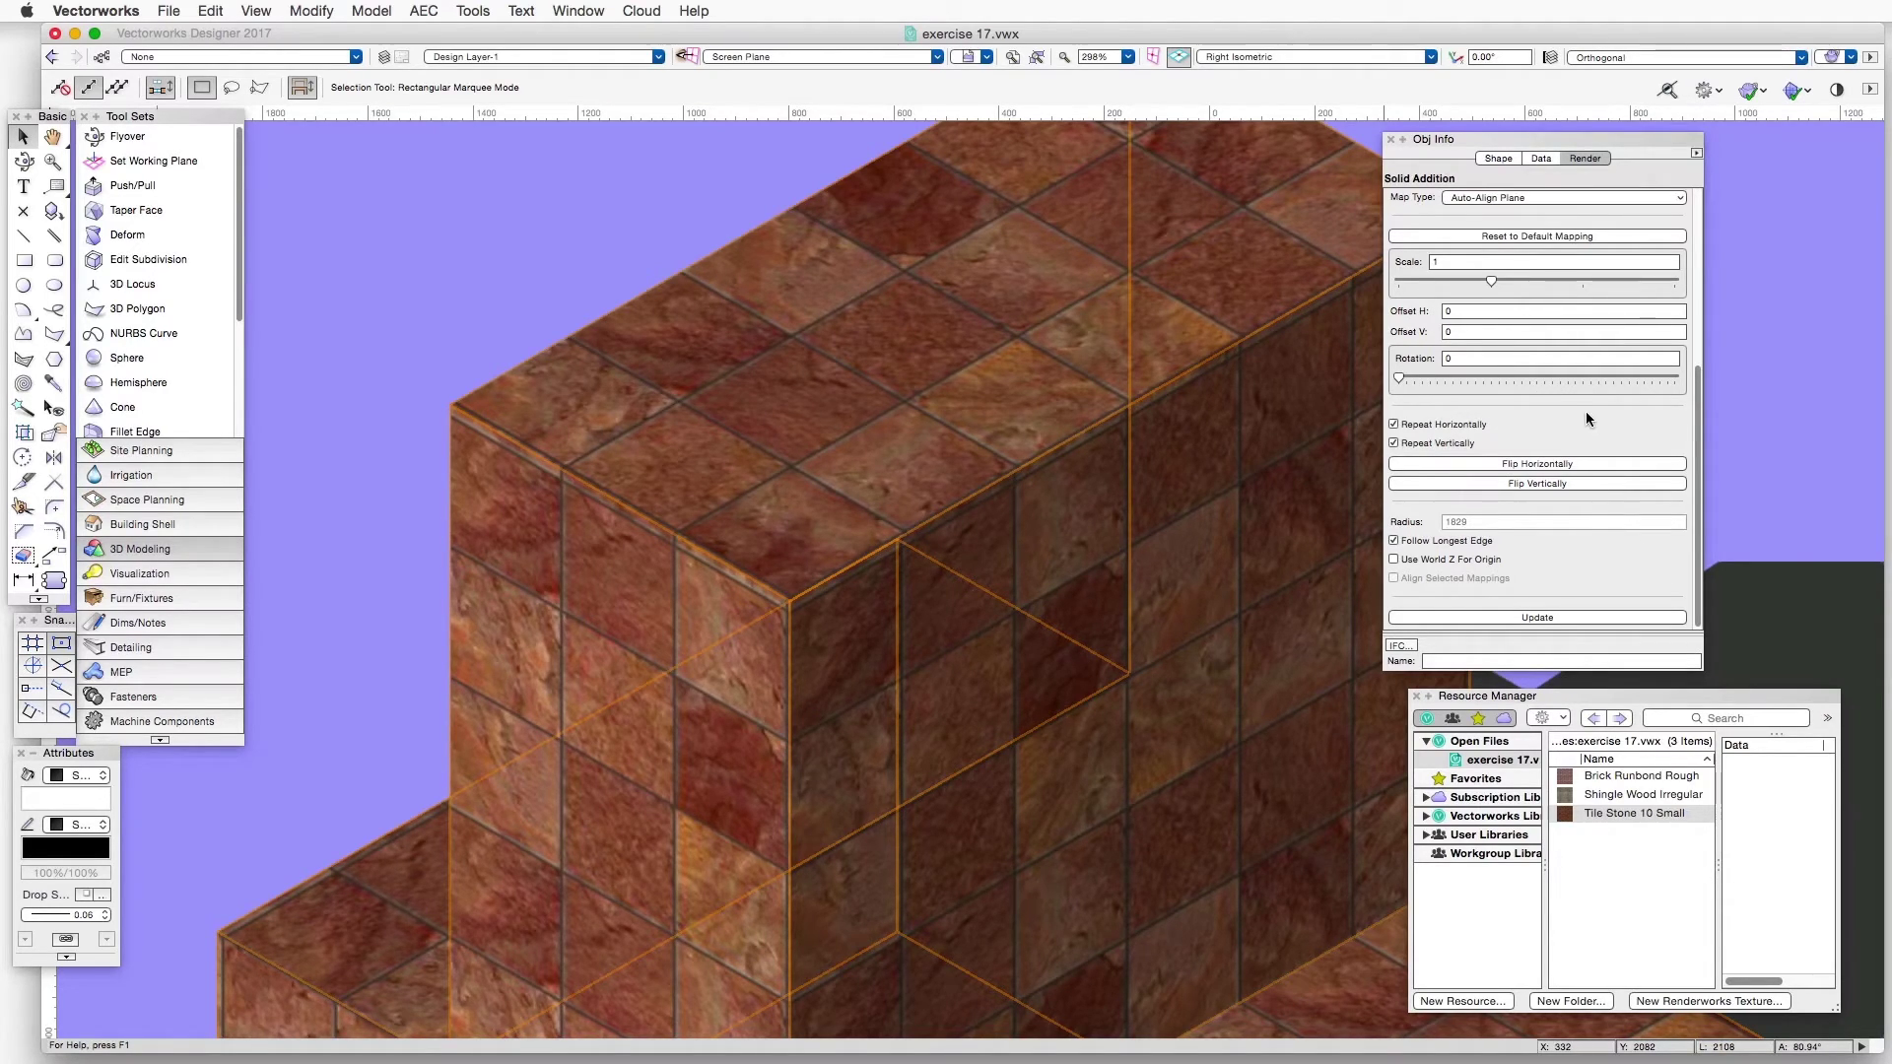
{"action": "scroll", "coordinate": [1586, 414], "scroll_direction": "up", "scroll_amount": 3}
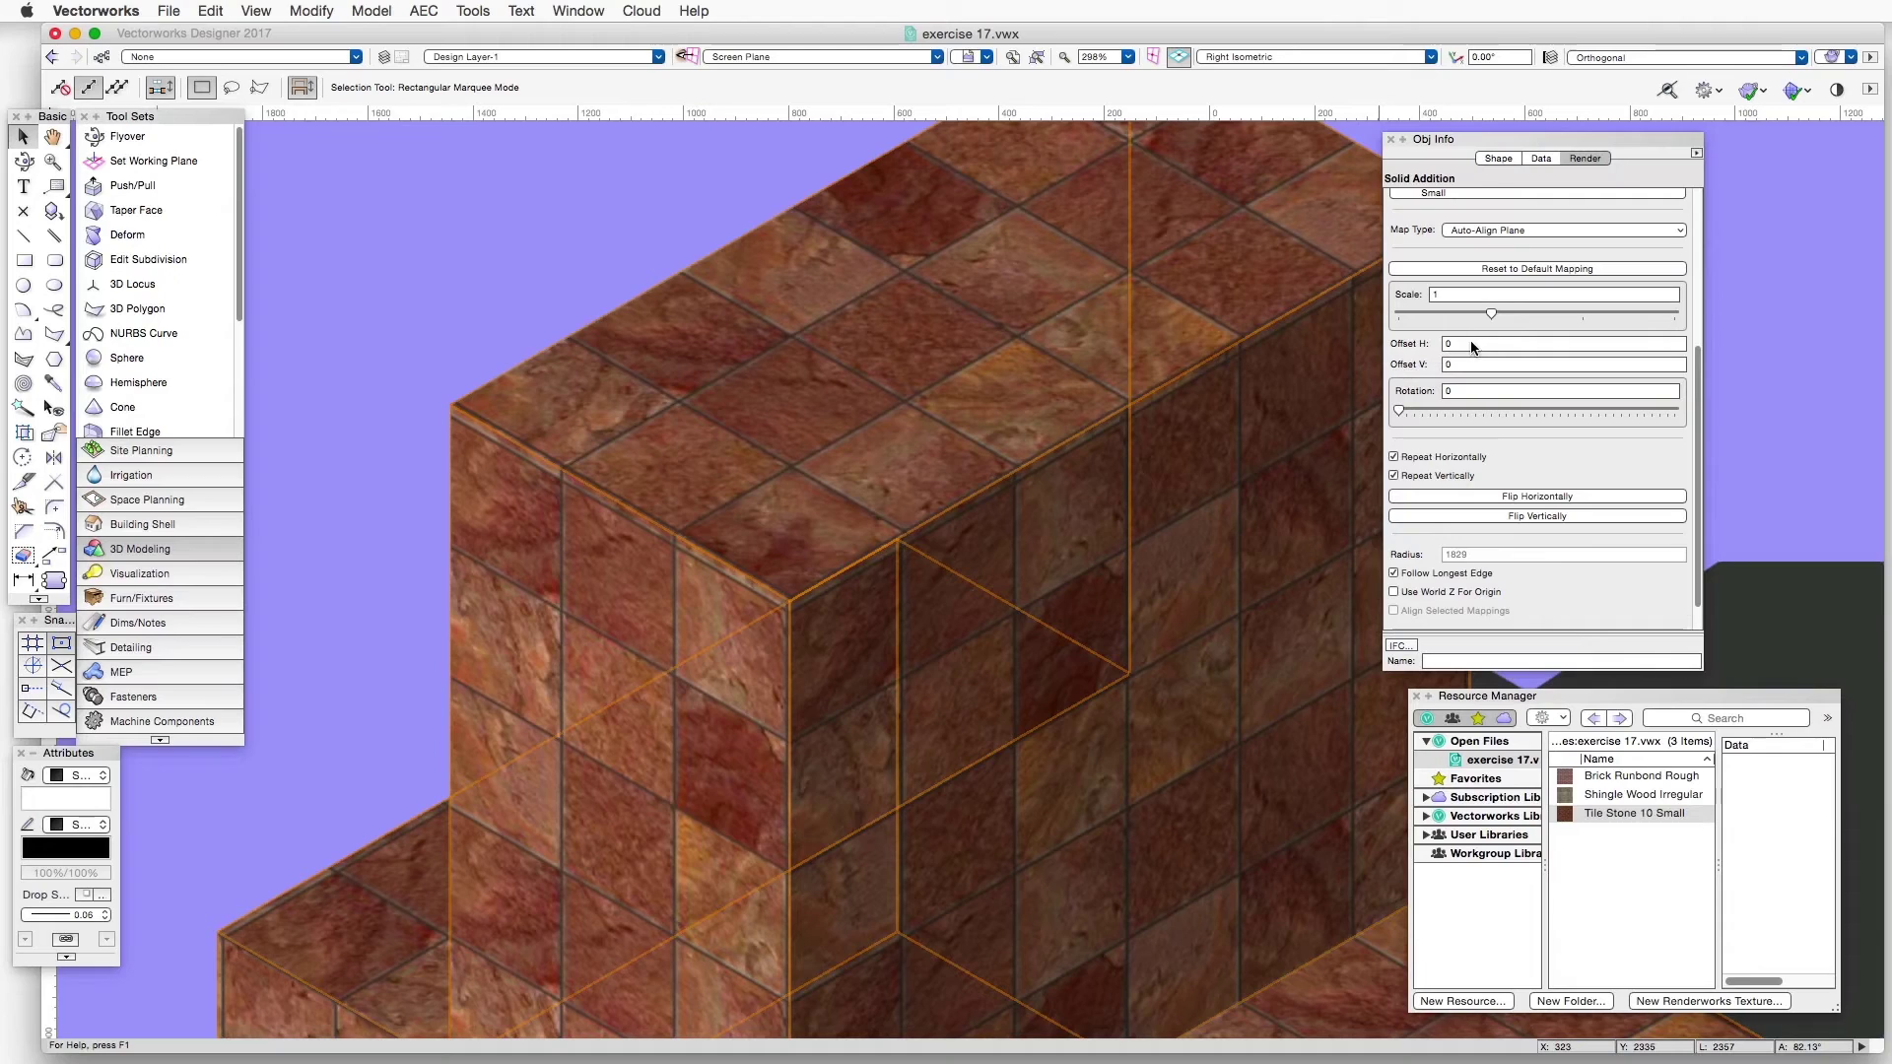
{"action": "left_click", "coordinate": [1476, 344]}
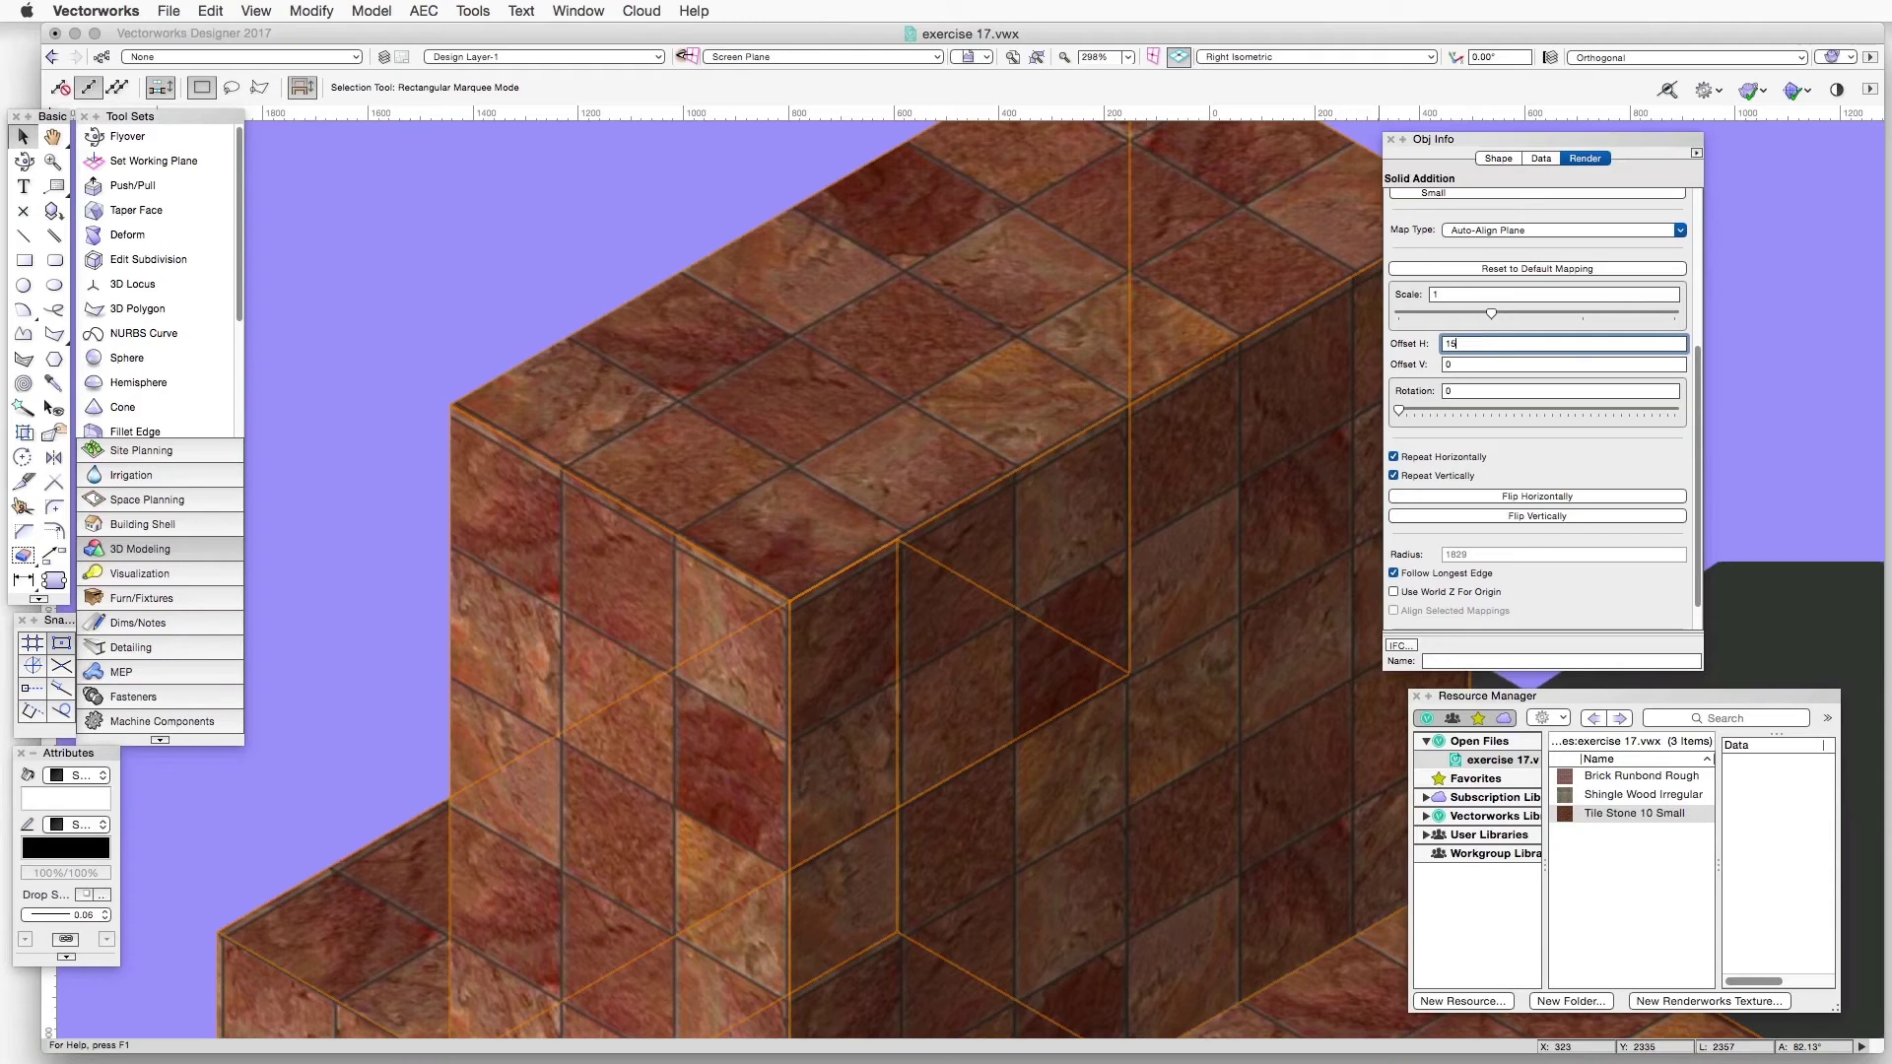
{"action": "type", "text": "15"}
{"action": "key", "text": "Tab"}
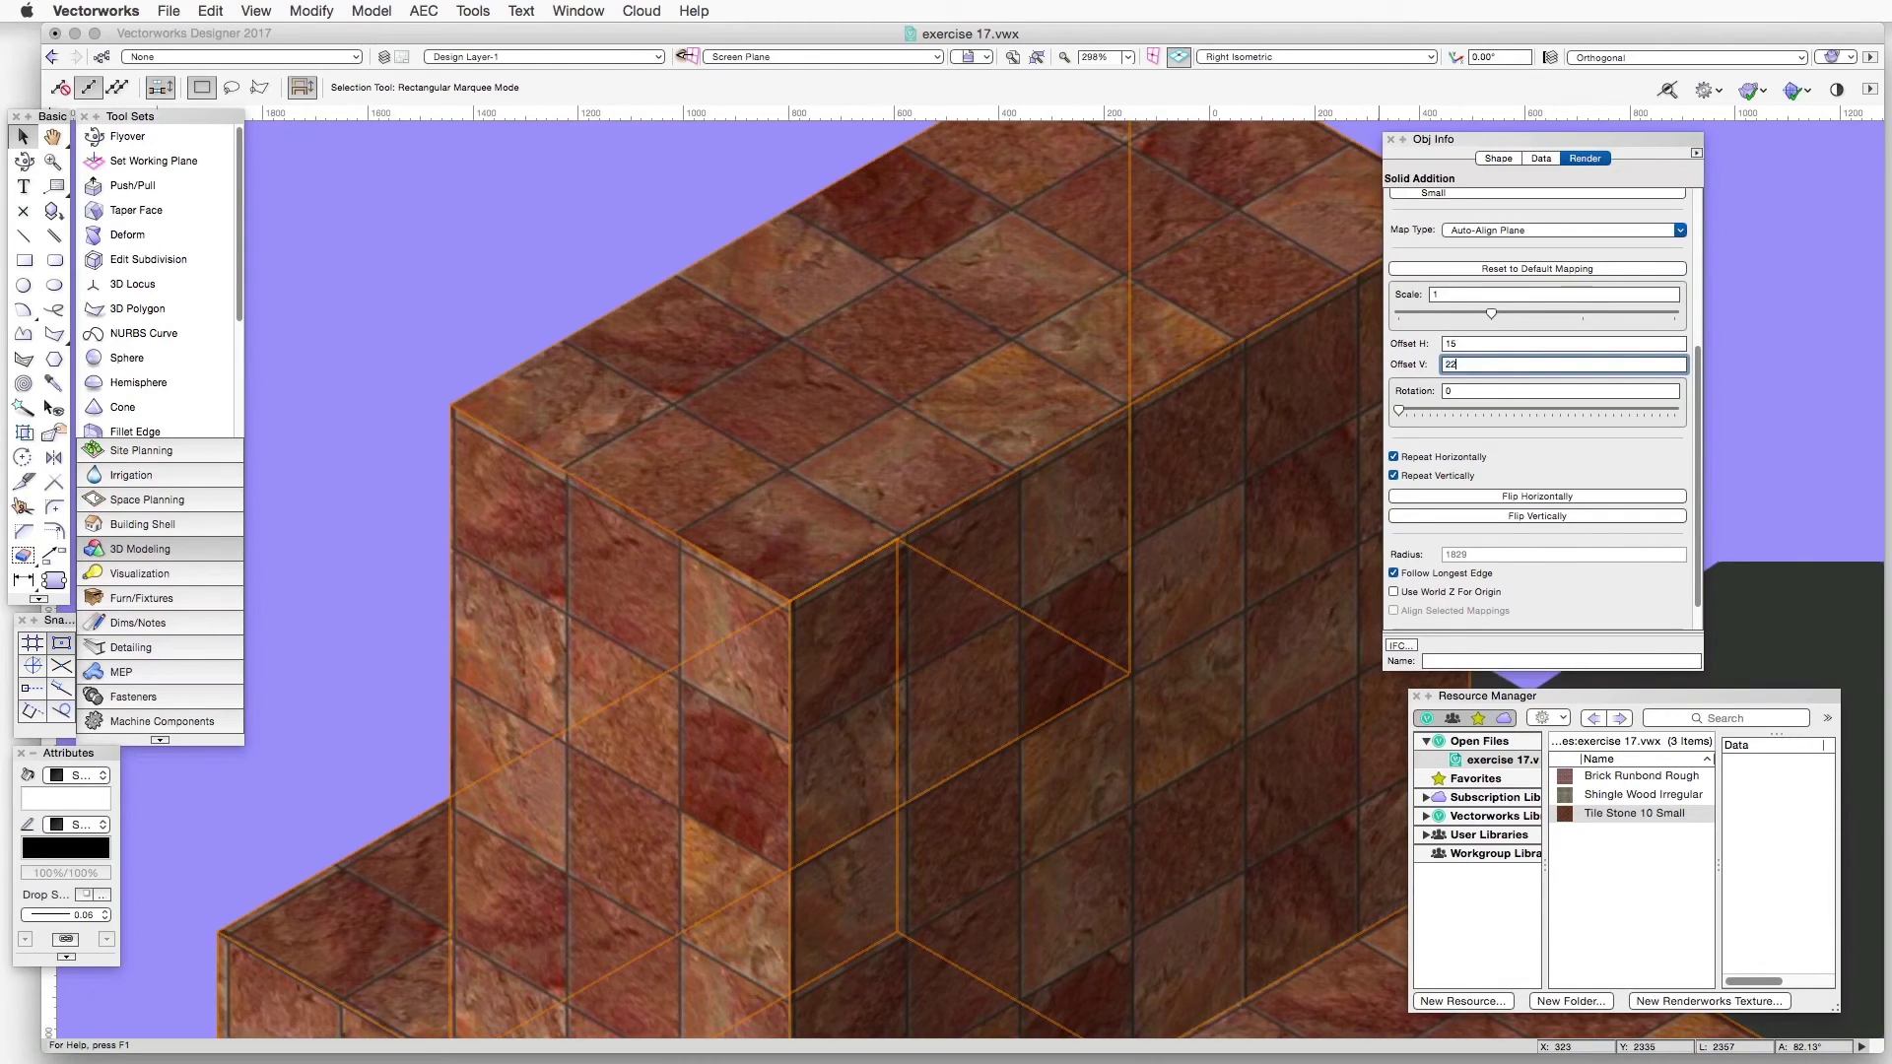
{"action": "key", "text": "Tab"}
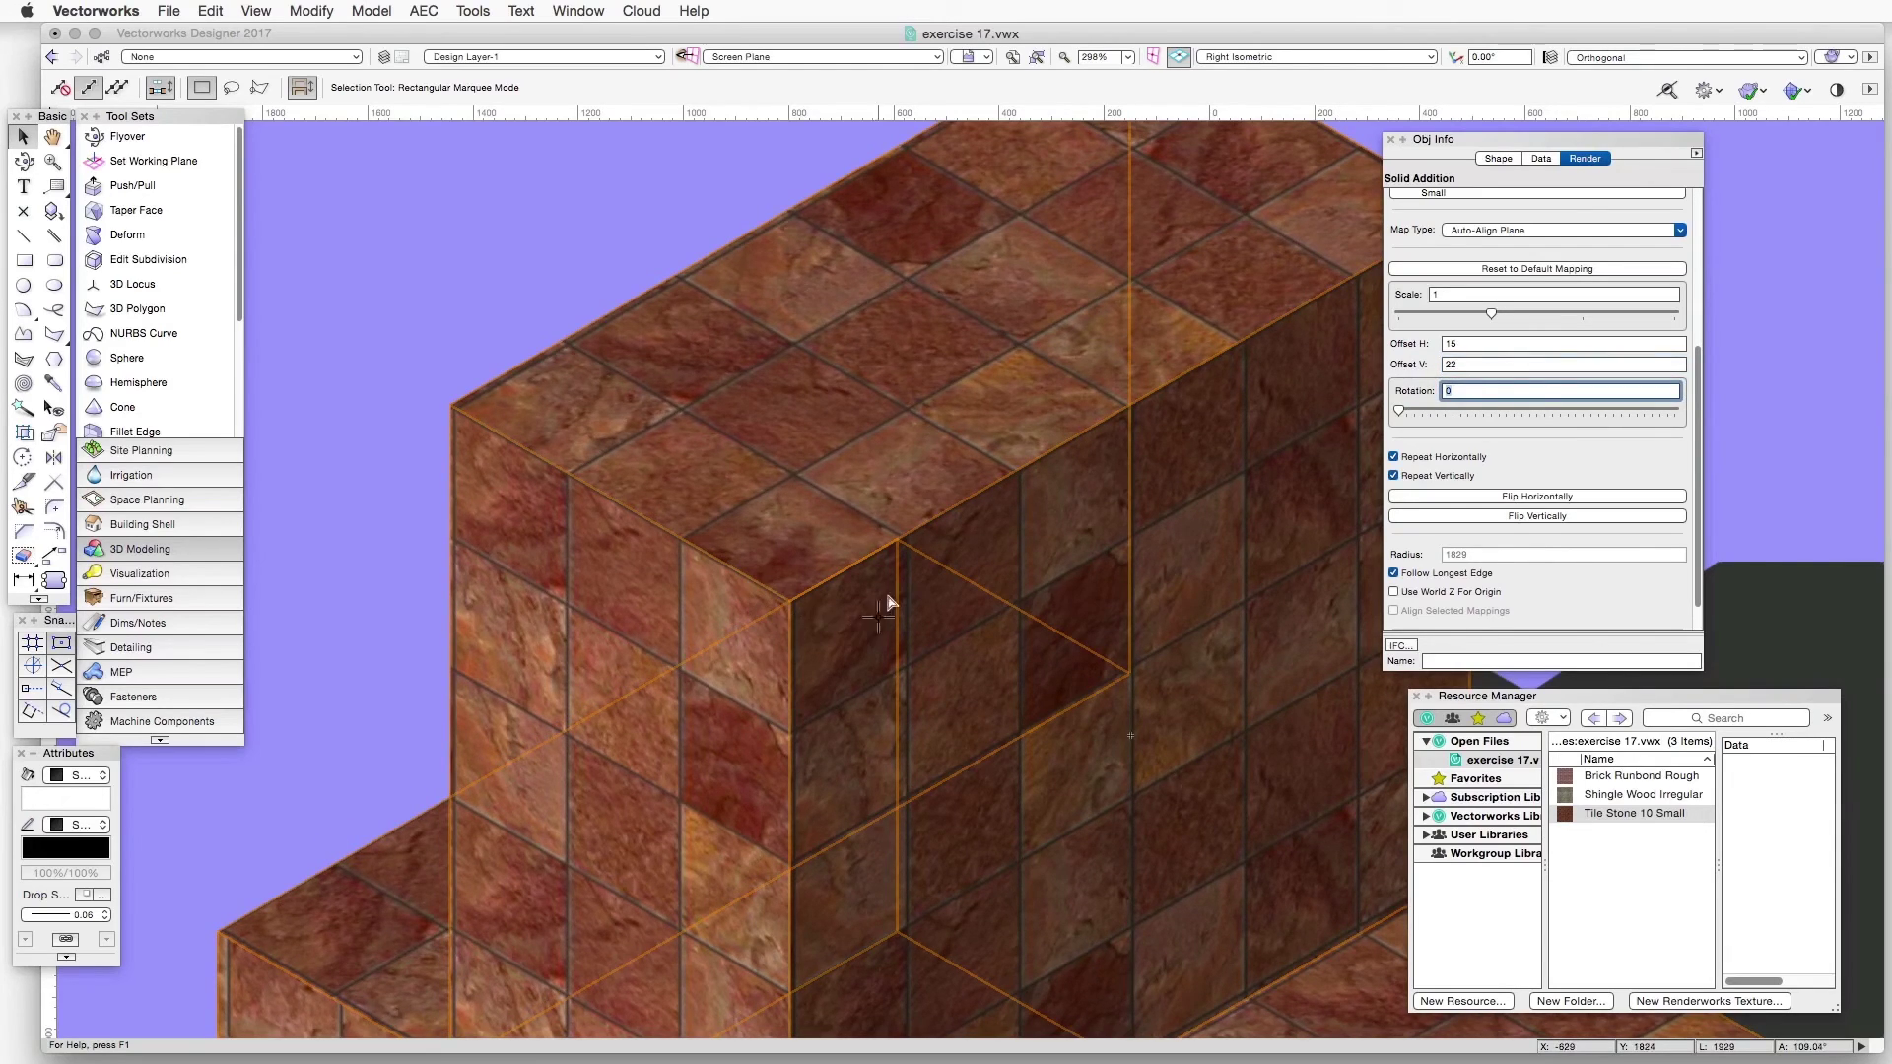
{"action": "left_click", "coordinate": [388, 462]}
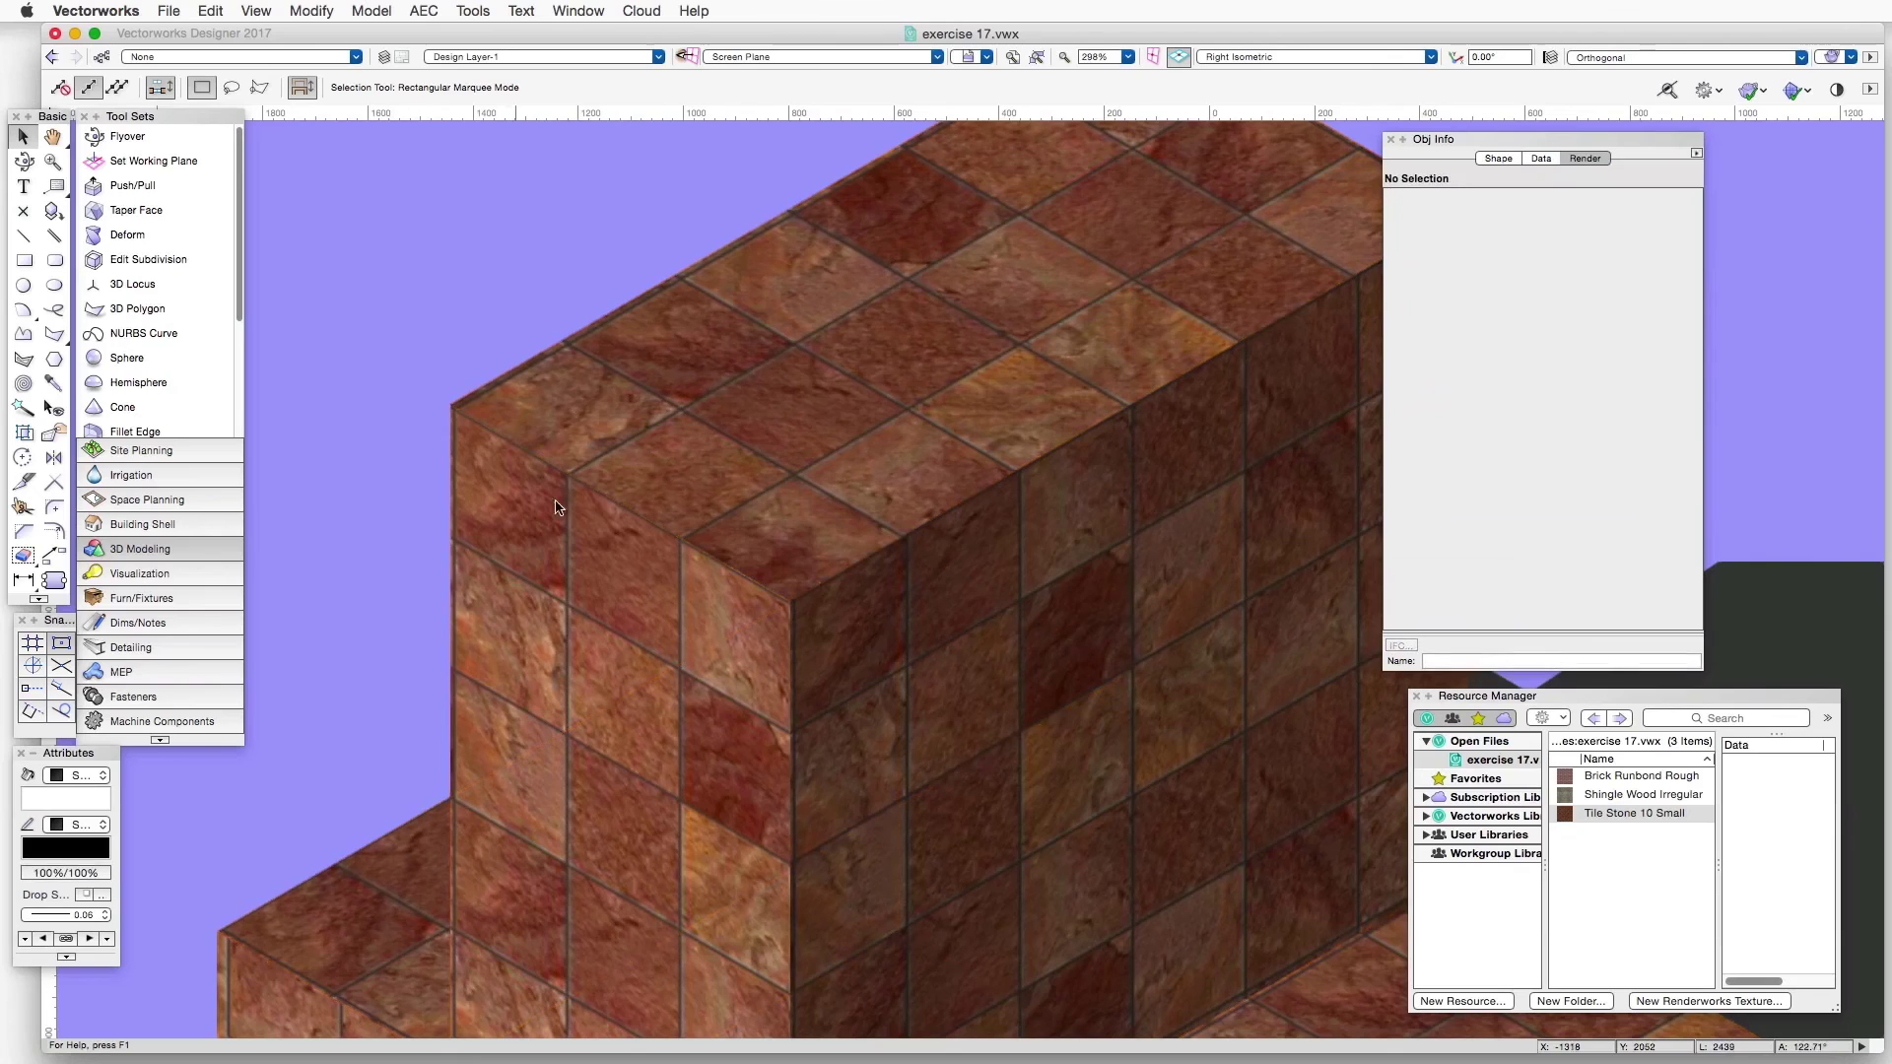